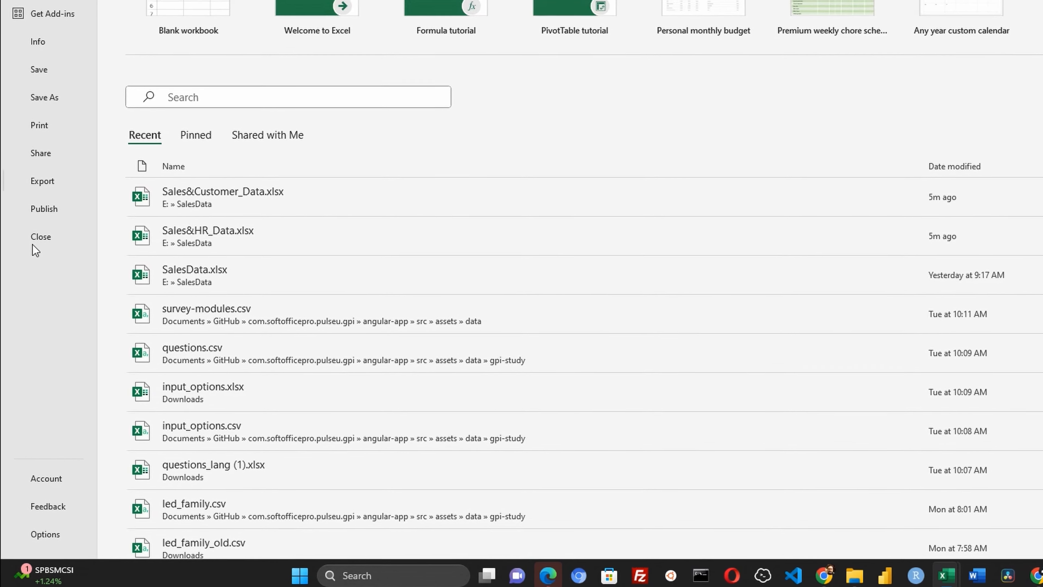
- Enable the Microsoft Power Pivot for Excel COM add-in through Excel Options
left_click(38, 535)
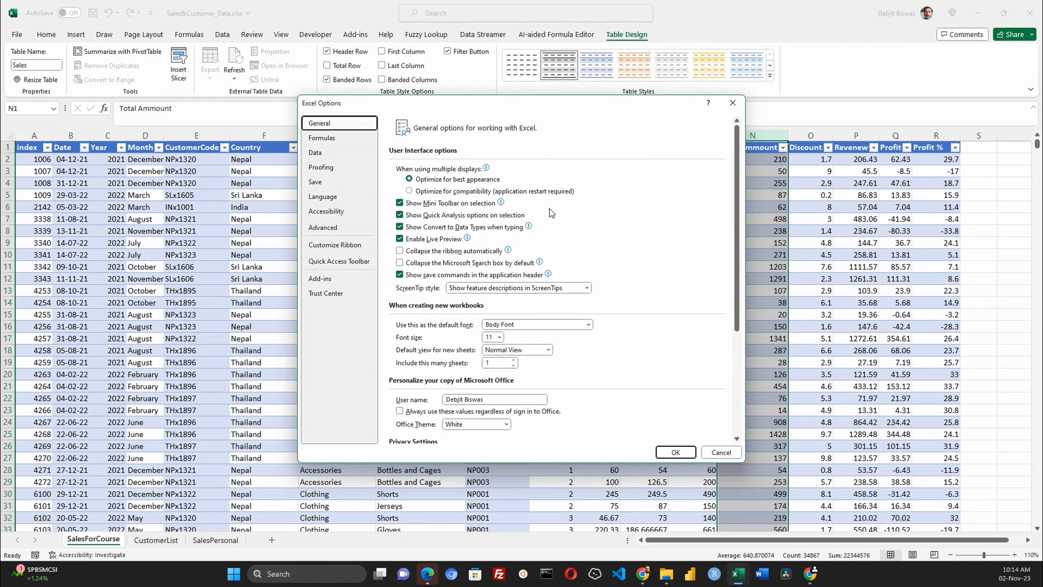
left_click(321, 277)
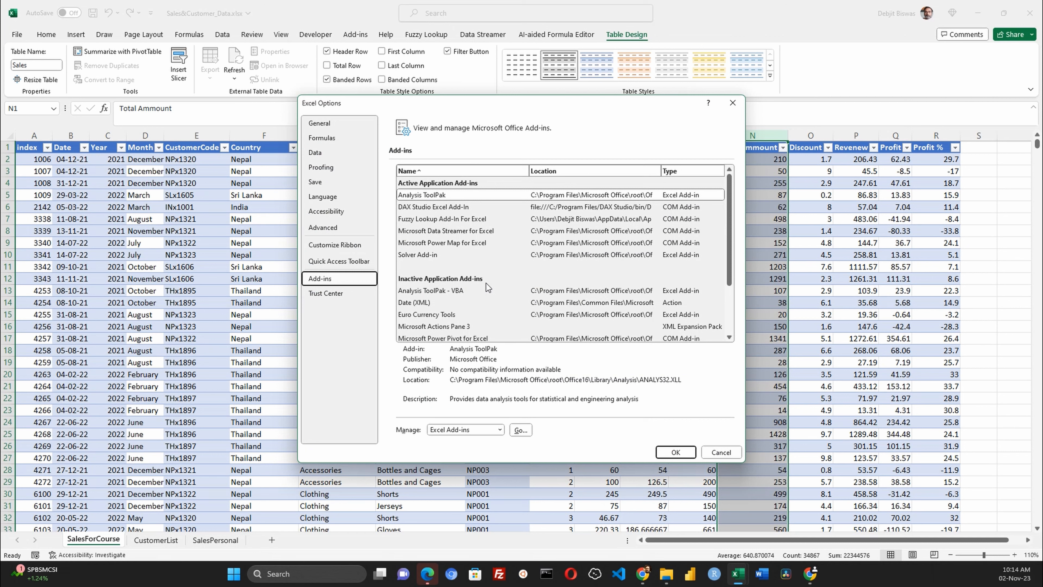
scroll(488, 287, "down", 1)
scroll(487, 287, "down", 1)
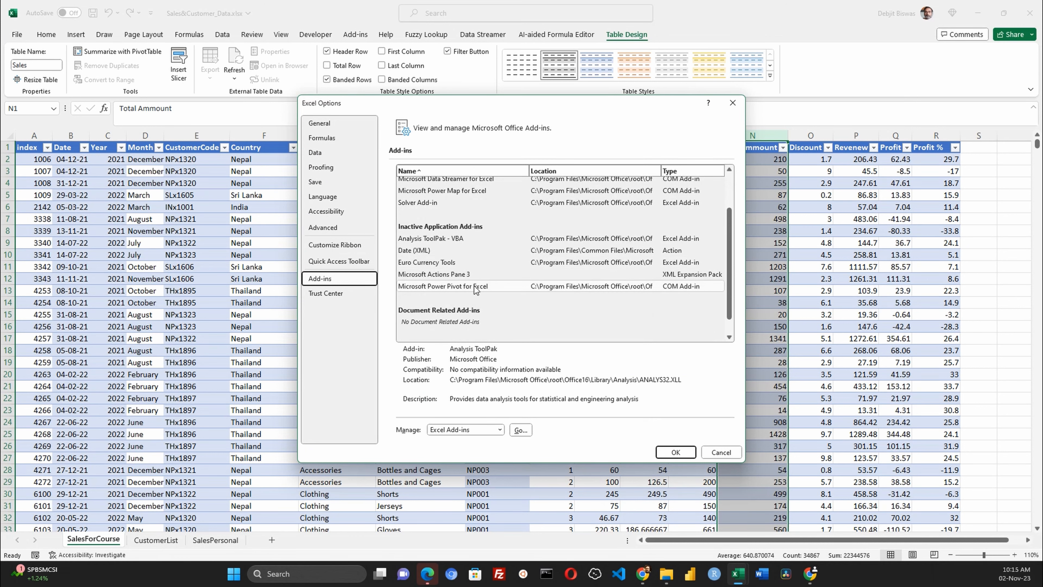
left_click(497, 287)
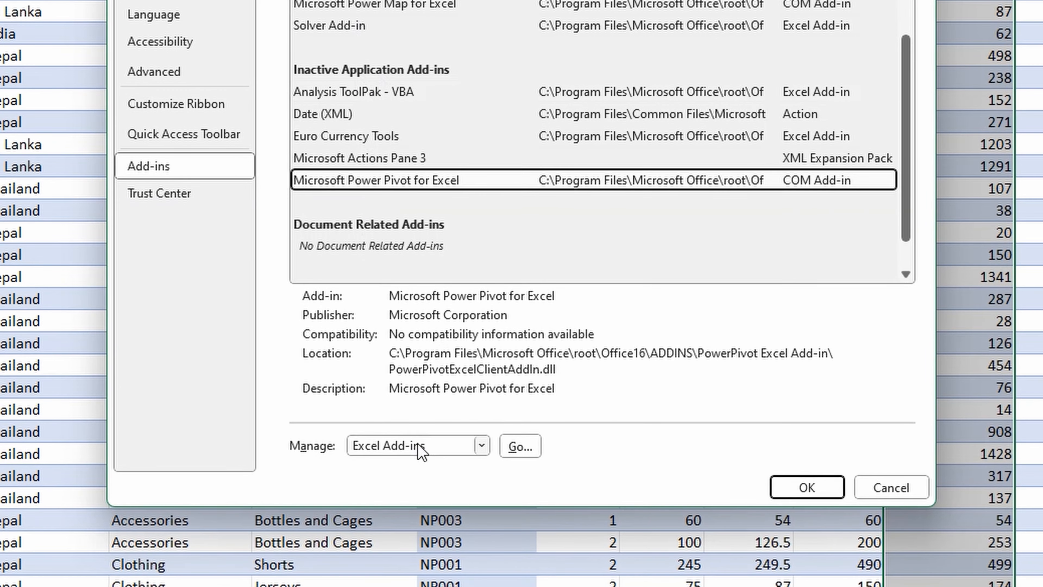
left_click(466, 430)
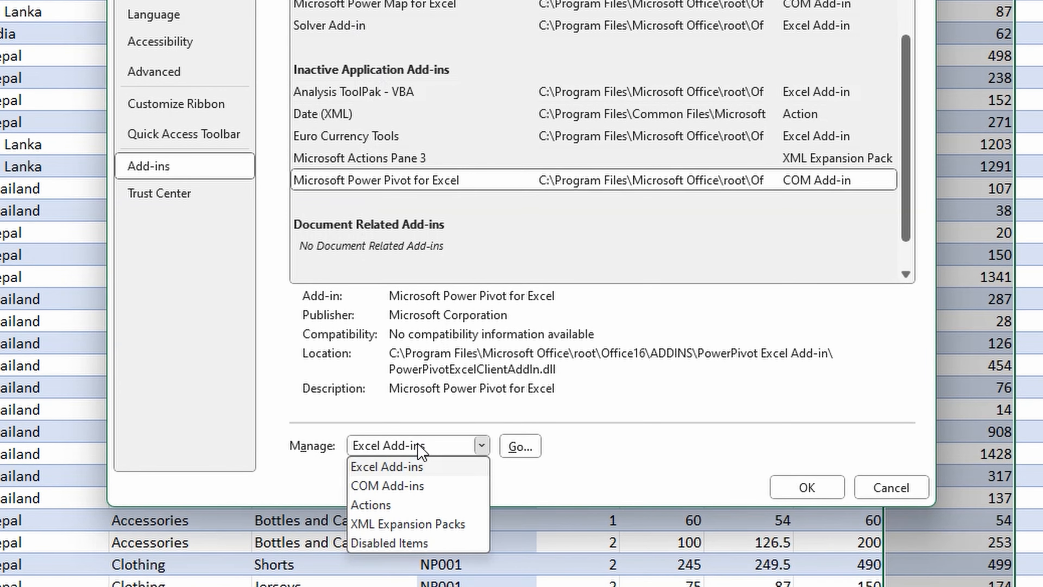
left_click(396, 487)
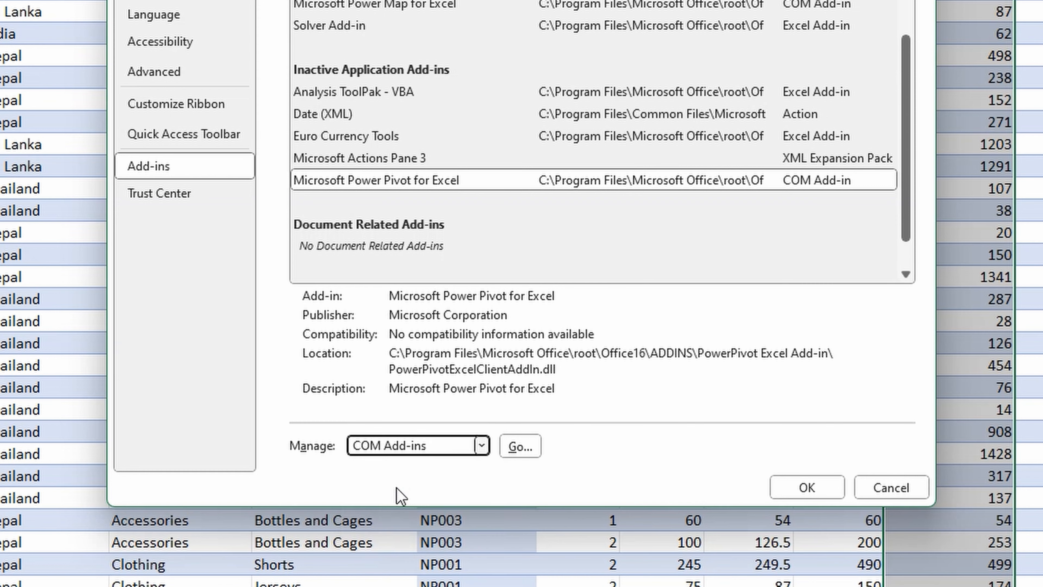
left_click(528, 447)
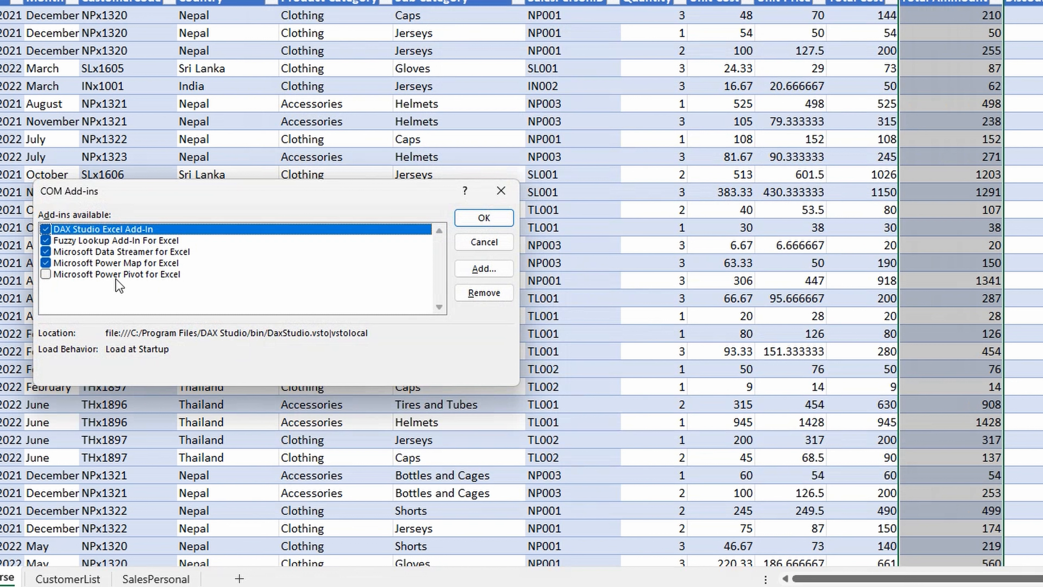
left_click(45, 275)
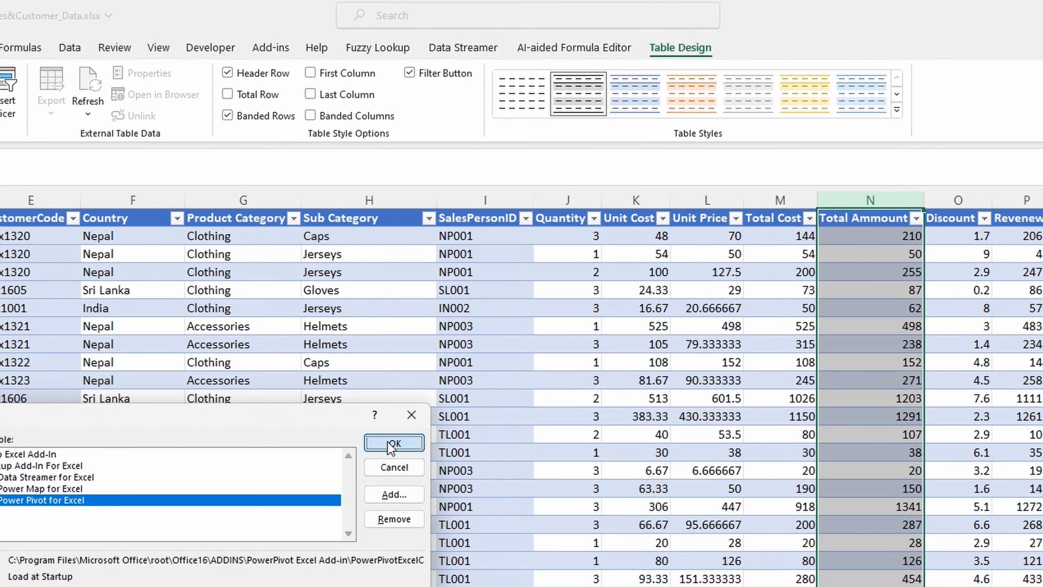
left_click(393, 443)
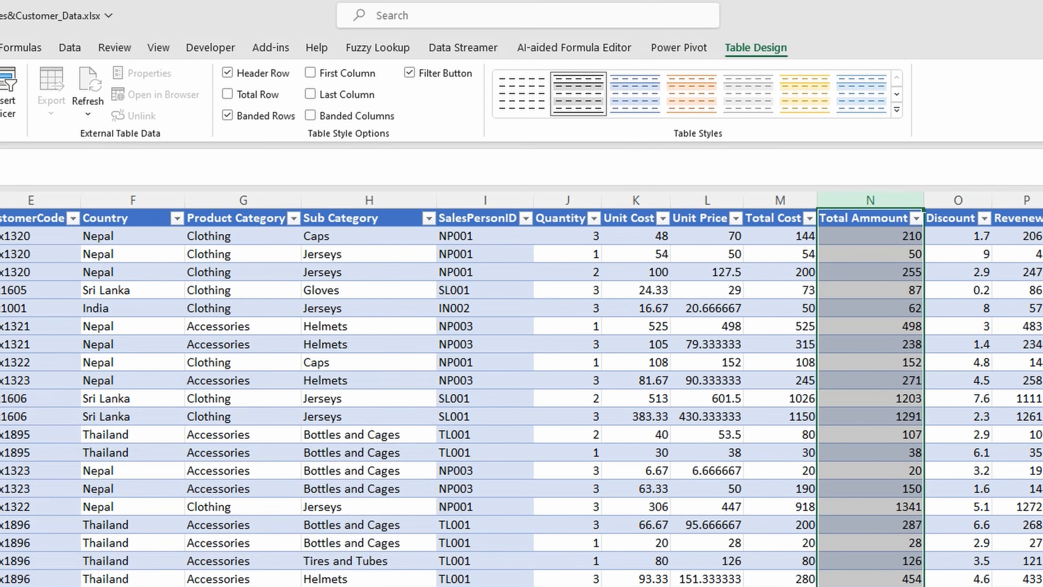
- Review each column of the Sales table on the SalesForCourse sheet, from index to Total Amount
left_click(663, 45)
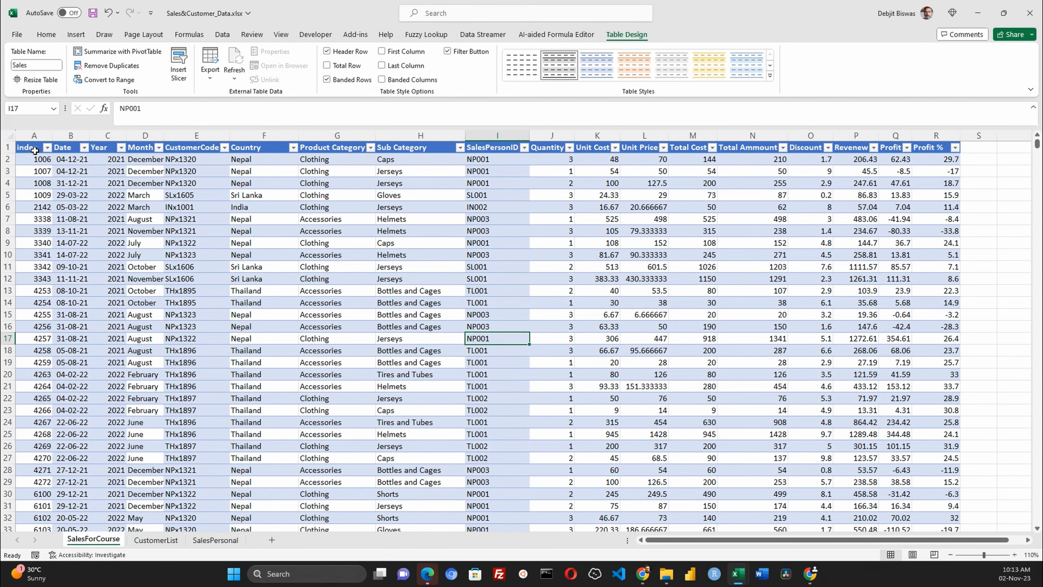
left_click(34, 136)
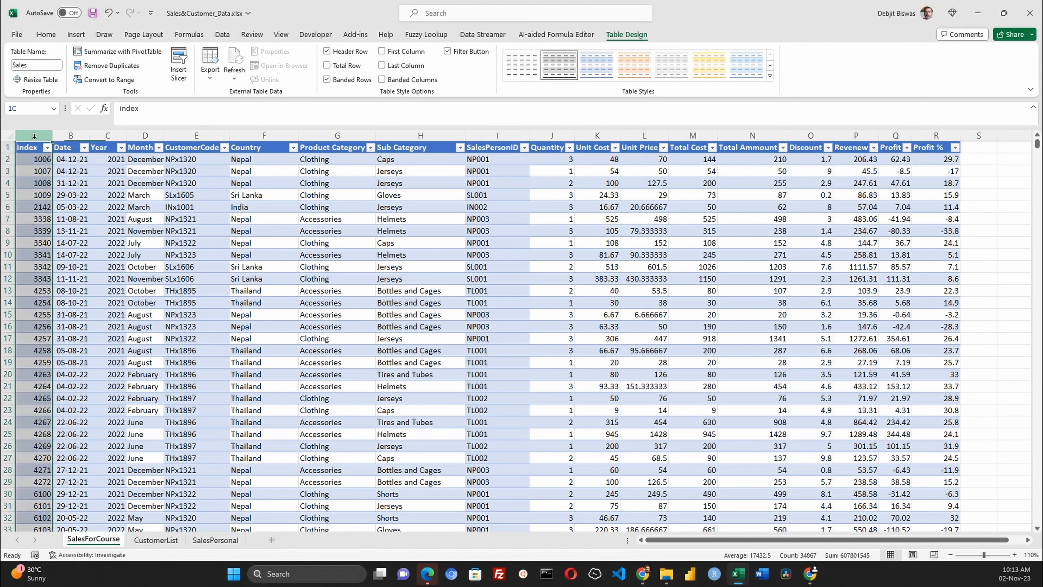
left_click(68, 136)
left_click(108, 136)
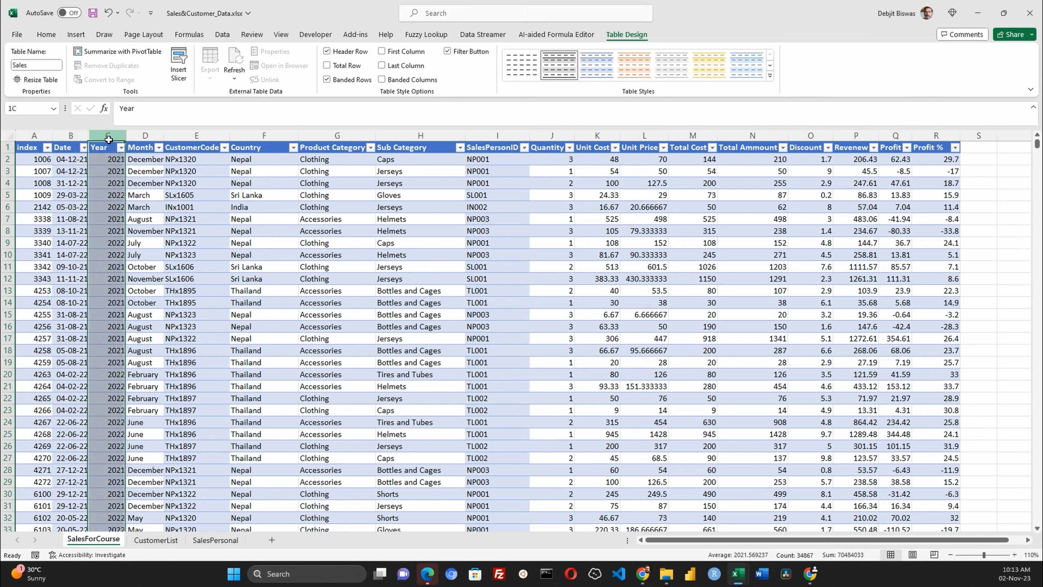
left_click(146, 138)
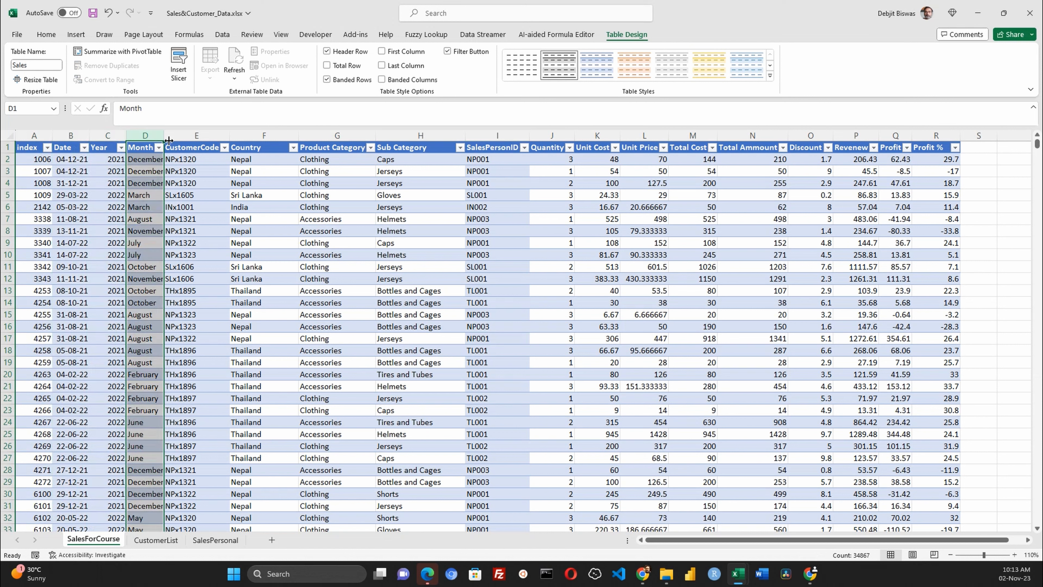
left_click(193, 137)
left_click(192, 159)
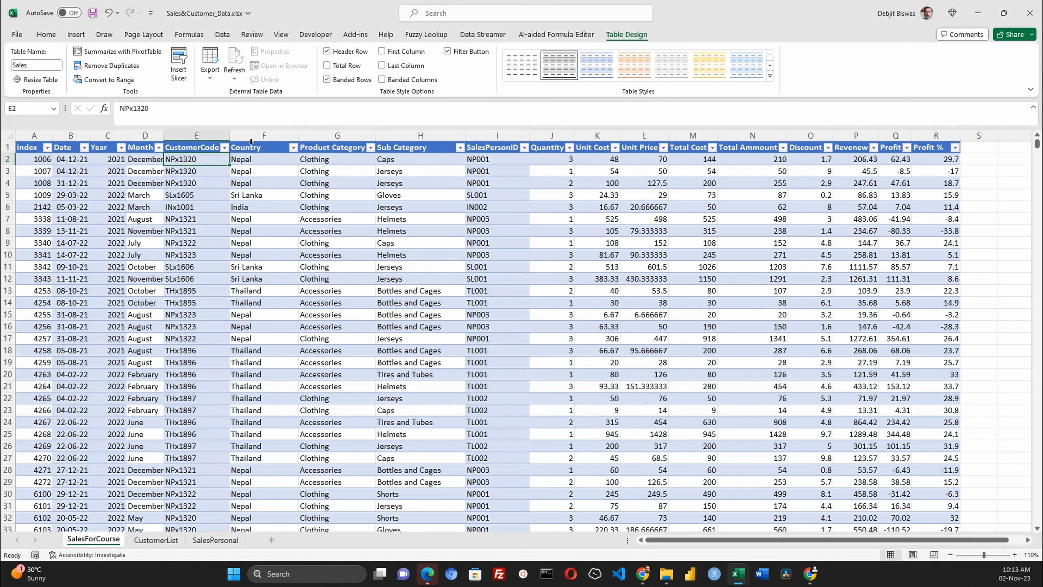
left_click(263, 136)
left_click(330, 138)
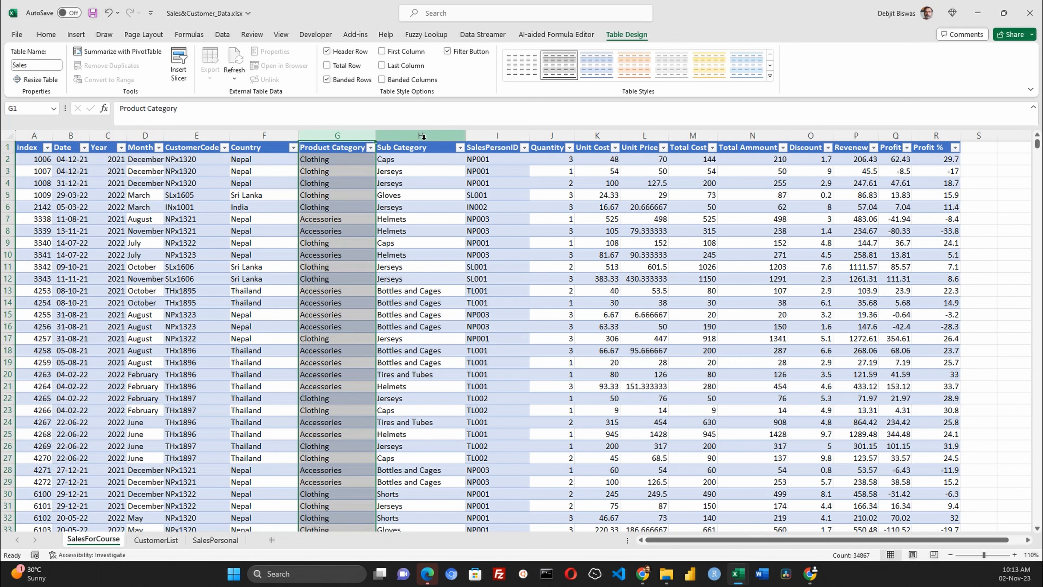
left_click(420, 136)
left_click(496, 137)
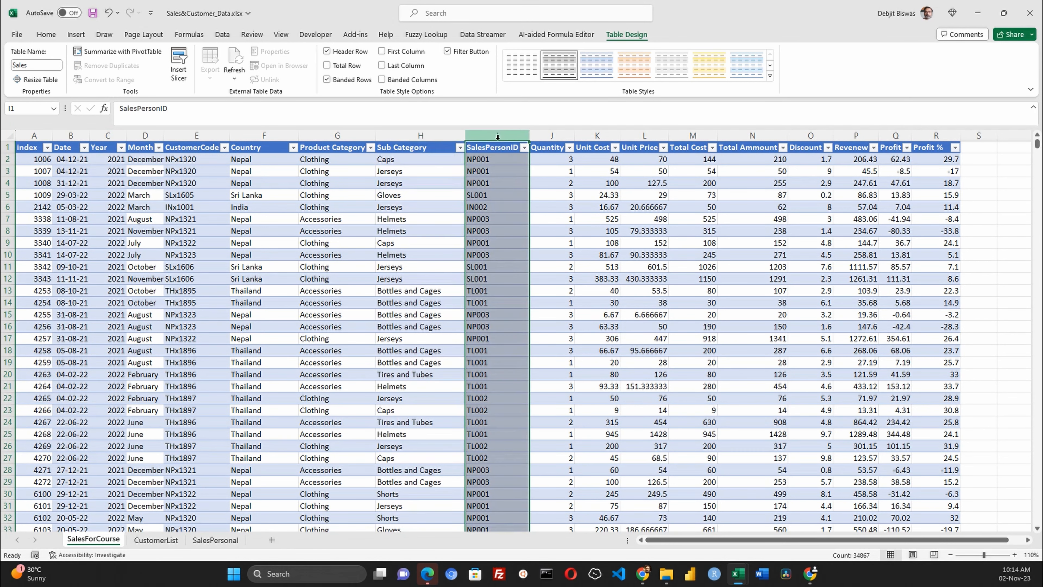
left_click(491, 162)
left_click(491, 172)
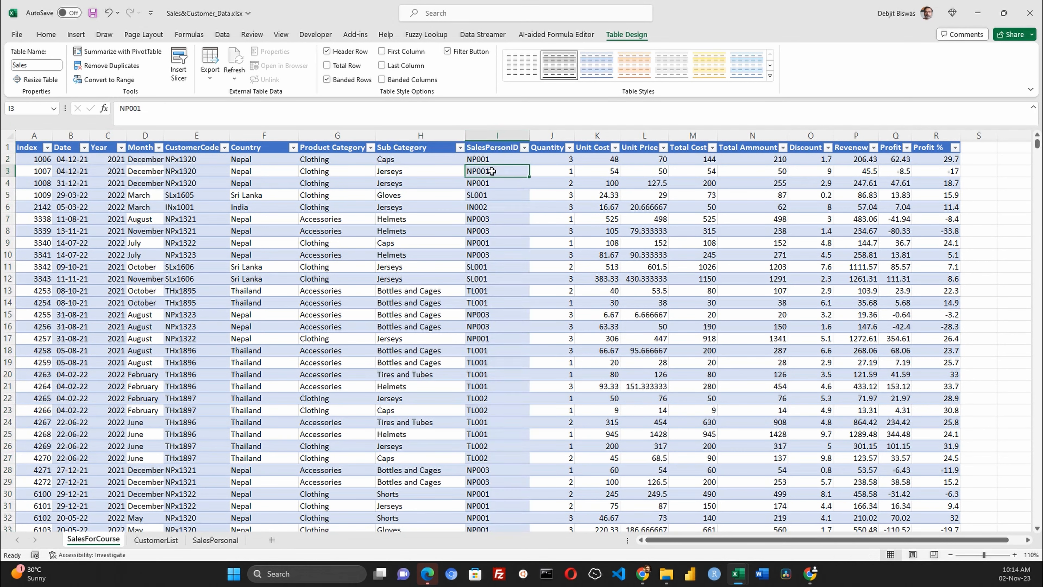
left_click(496, 144)
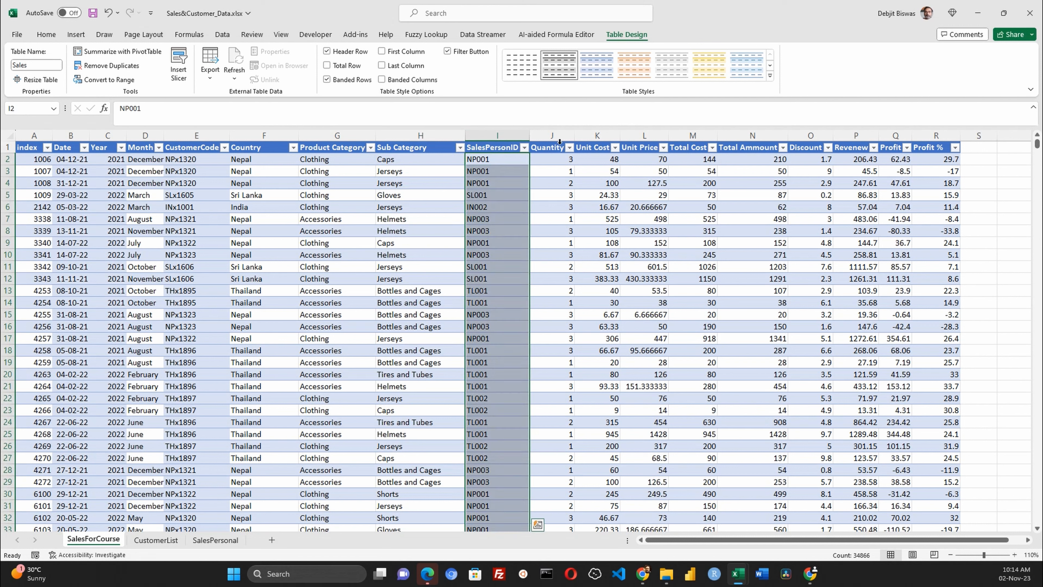
left_click(565, 137)
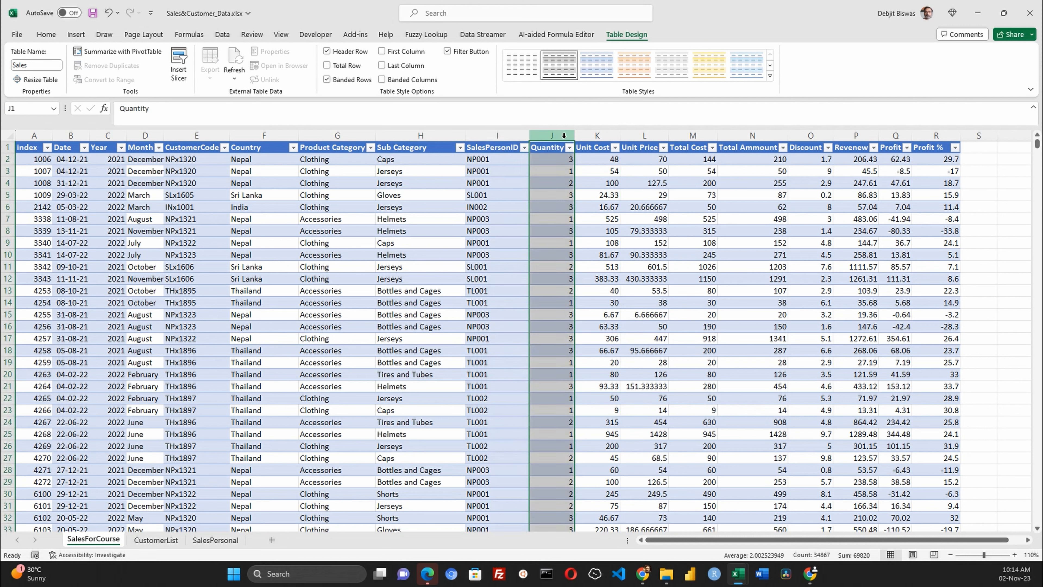
key("Right")
key("Right")
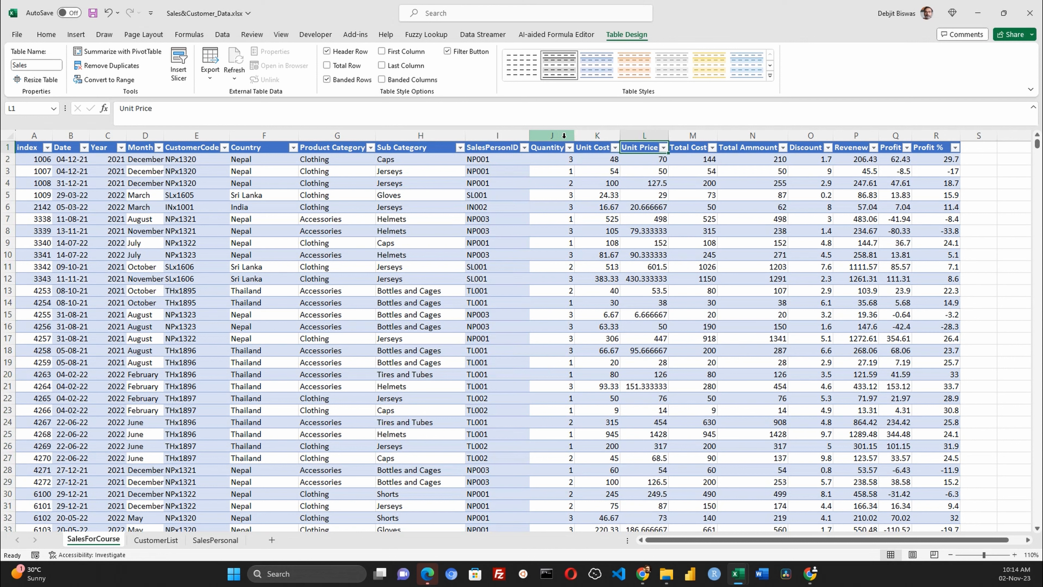
left_click(585, 137)
left_click(642, 136)
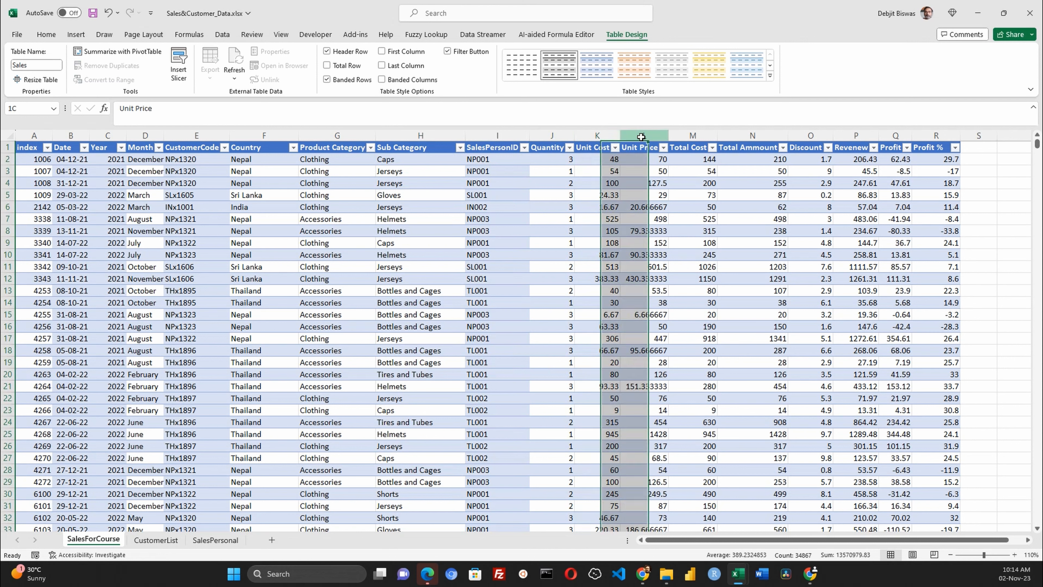
left_click(703, 136)
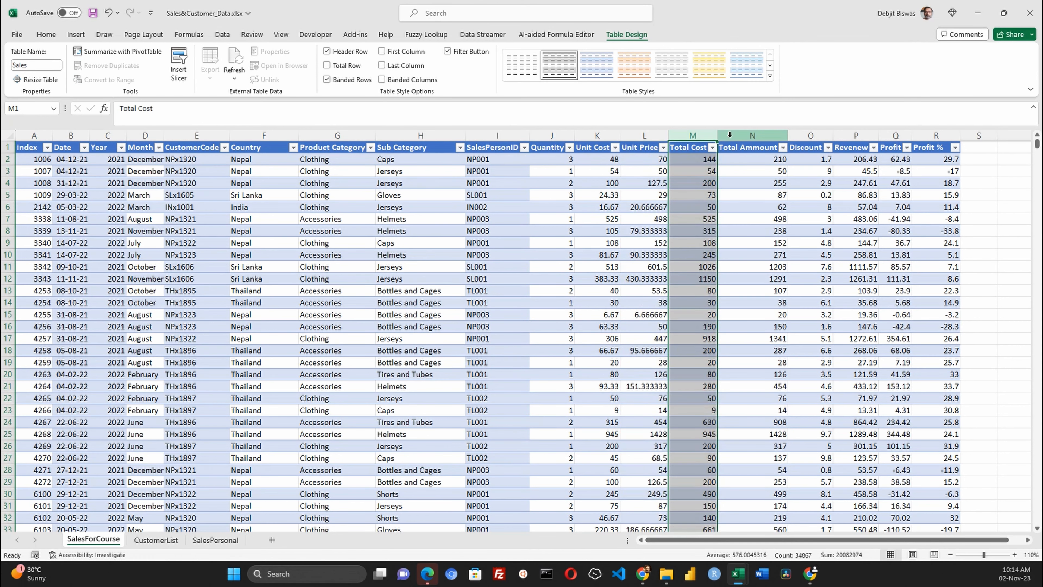
left_click(758, 135)
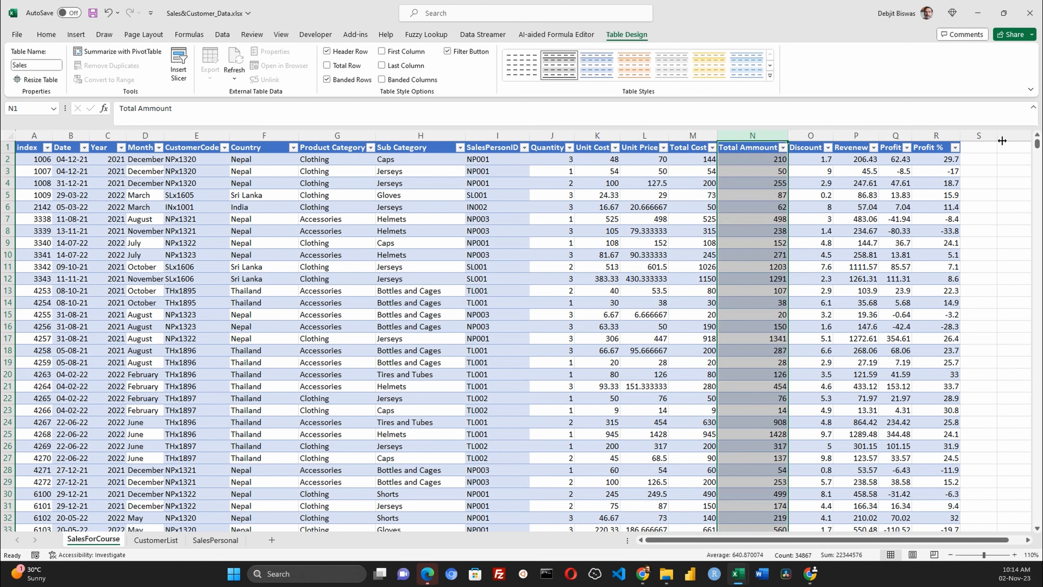
- Switch to the CustomerList sheet and review each column of the Customers table
left_click(156, 541)
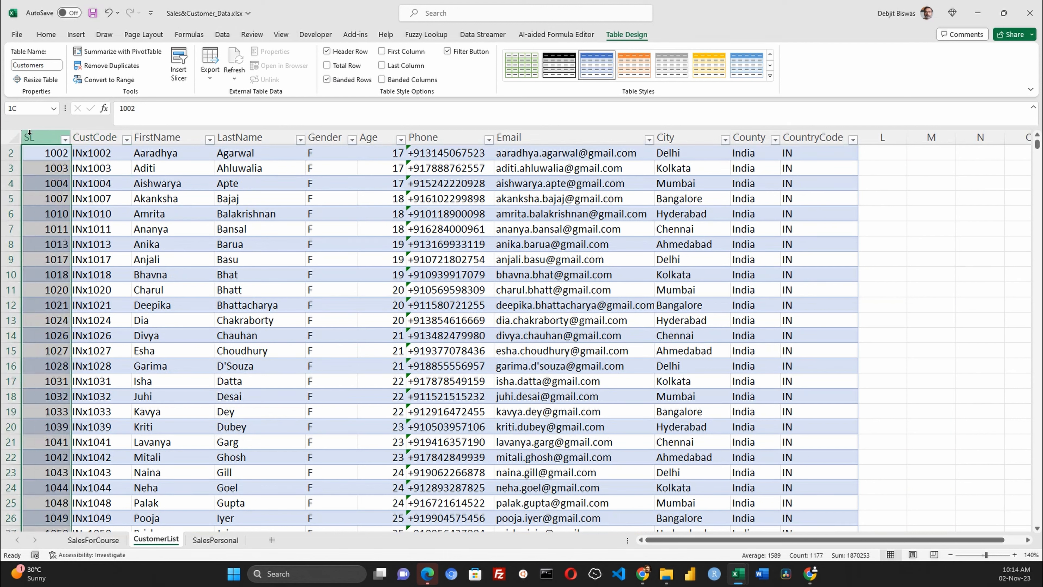
left_click(110, 137)
left_click(163, 137)
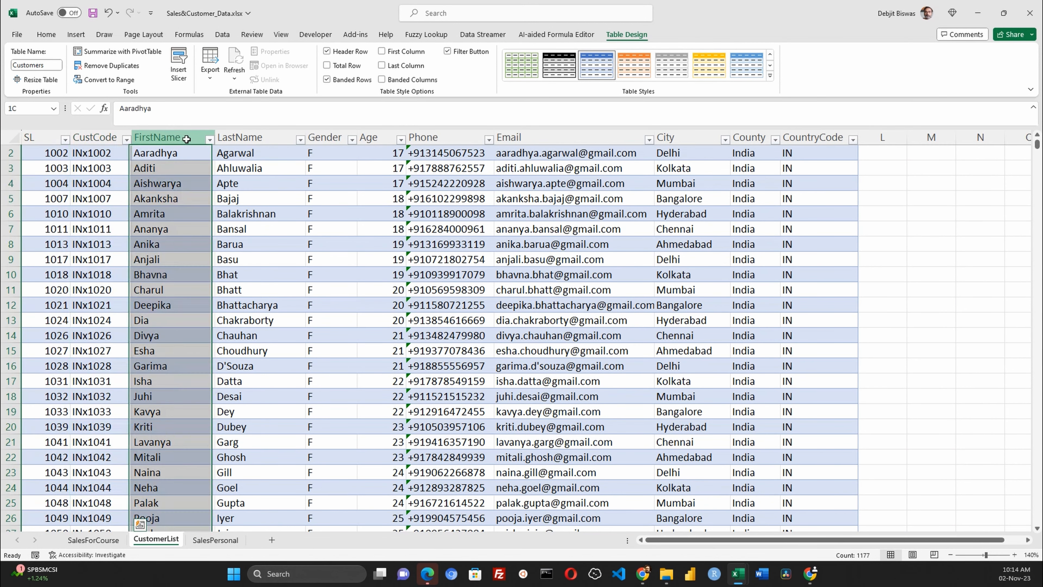
left_click(281, 138)
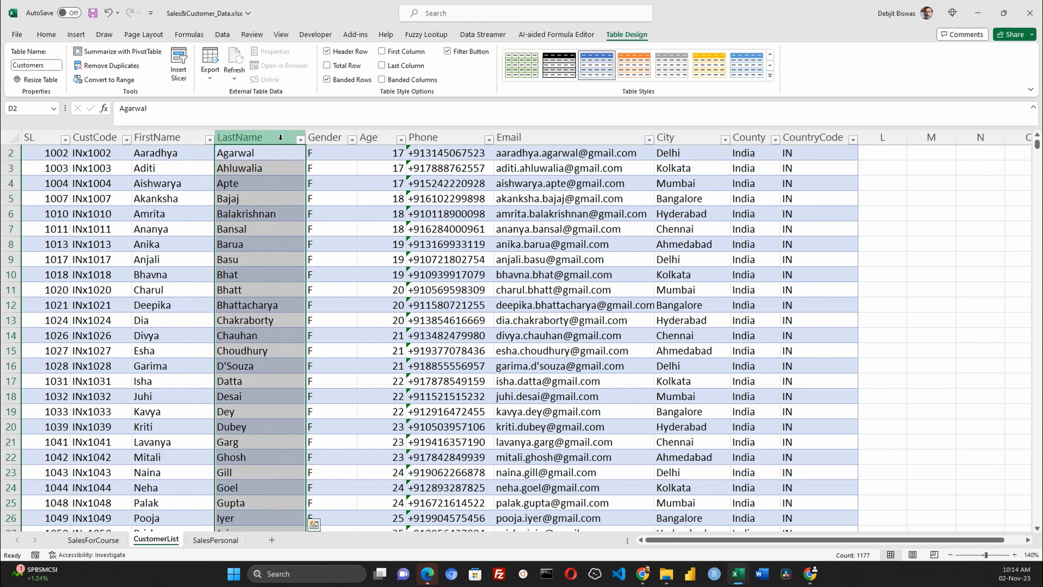
left_click(330, 139)
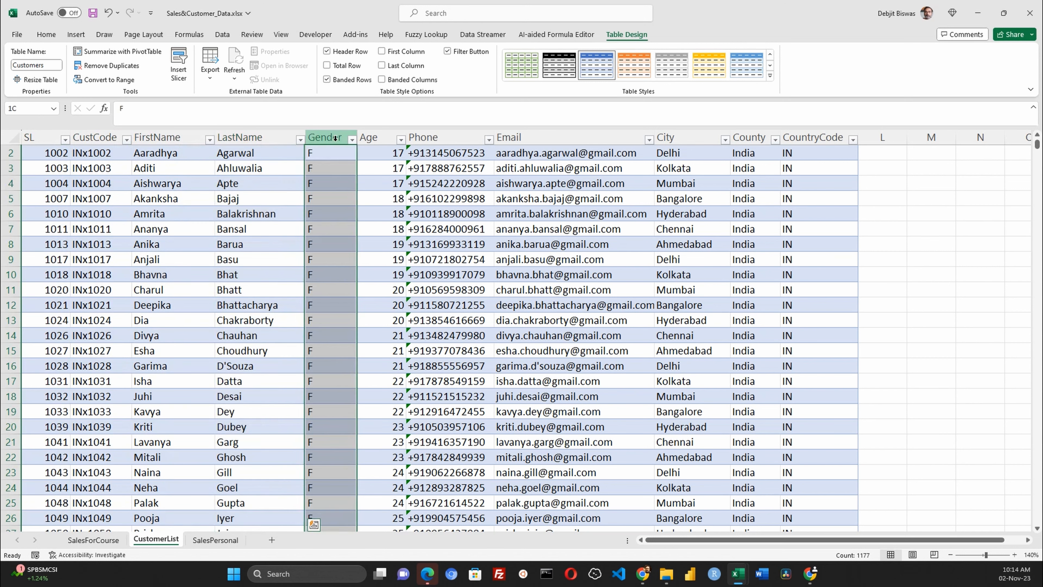
left_click(382, 138)
left_click(456, 138)
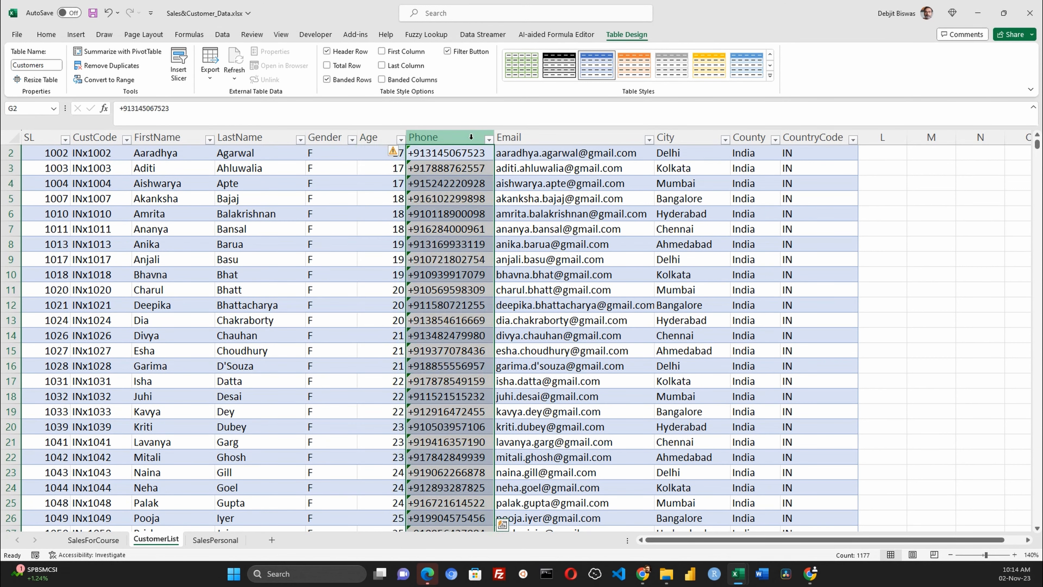
left_click(598, 138)
left_click(690, 138)
left_click(753, 138)
left_click(821, 138)
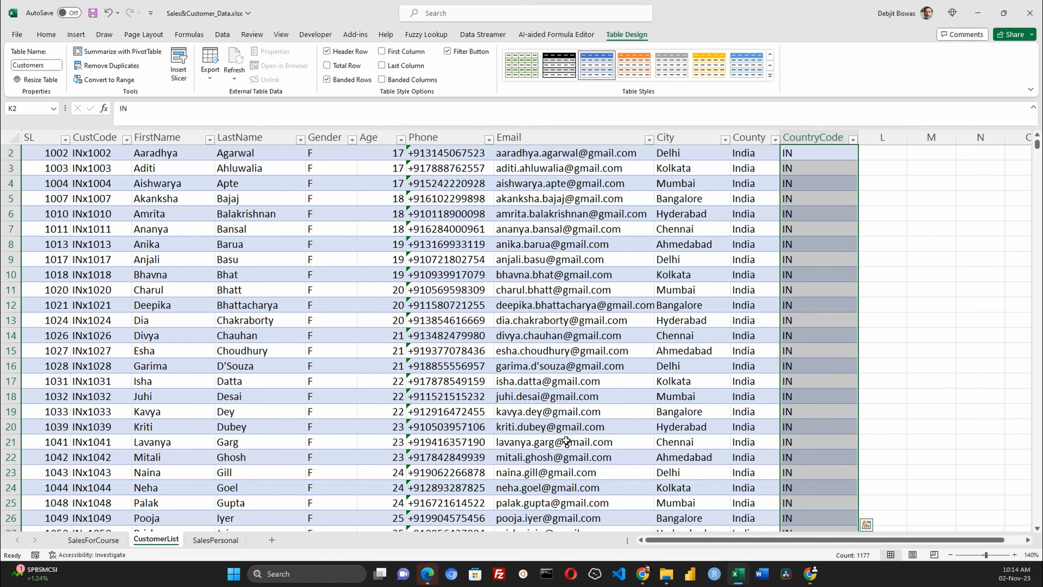
- Switch to the SalesPersonal sheet and review the Person, Country, Product and PersonID columns
left_click(216, 540)
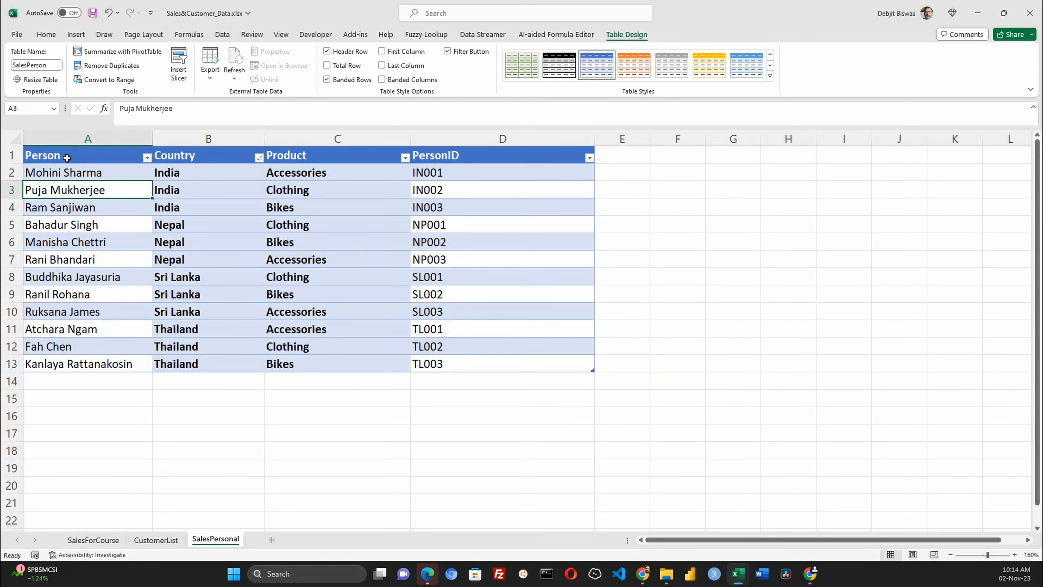
left_click(66, 140)
left_click(175, 140)
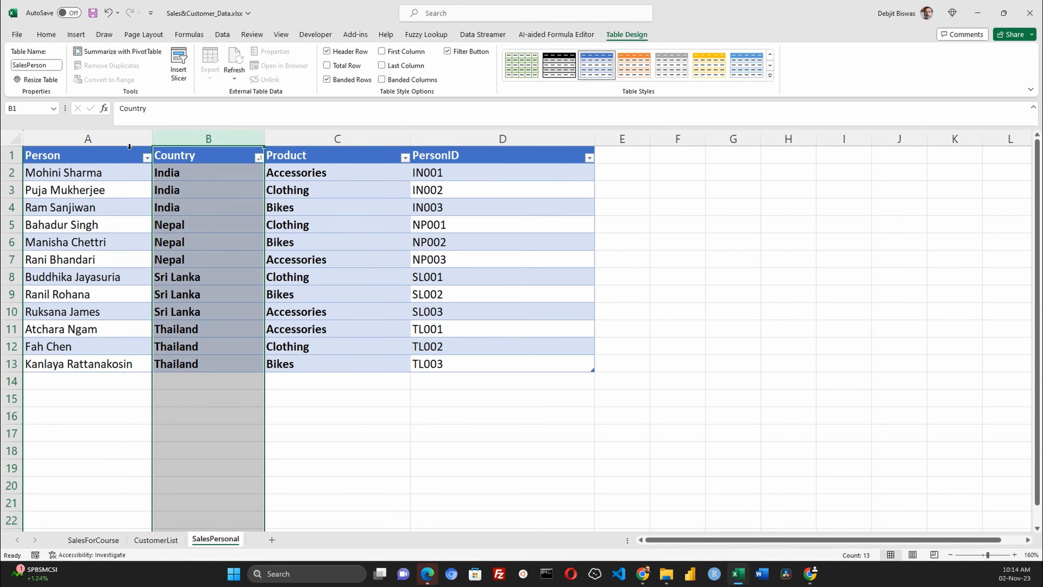
left_click(56, 170)
left_click(56, 155)
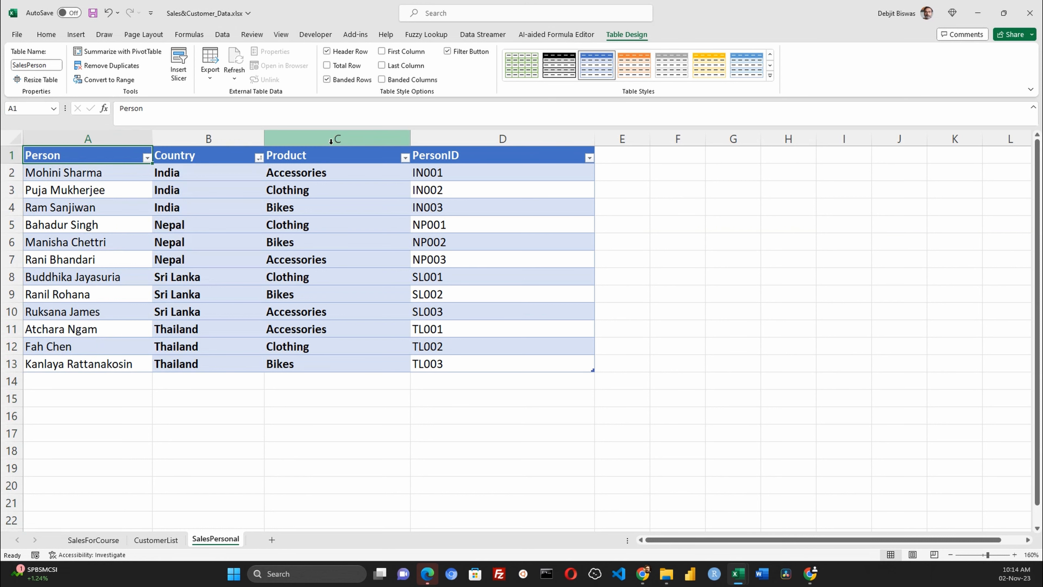
left_click(481, 138)
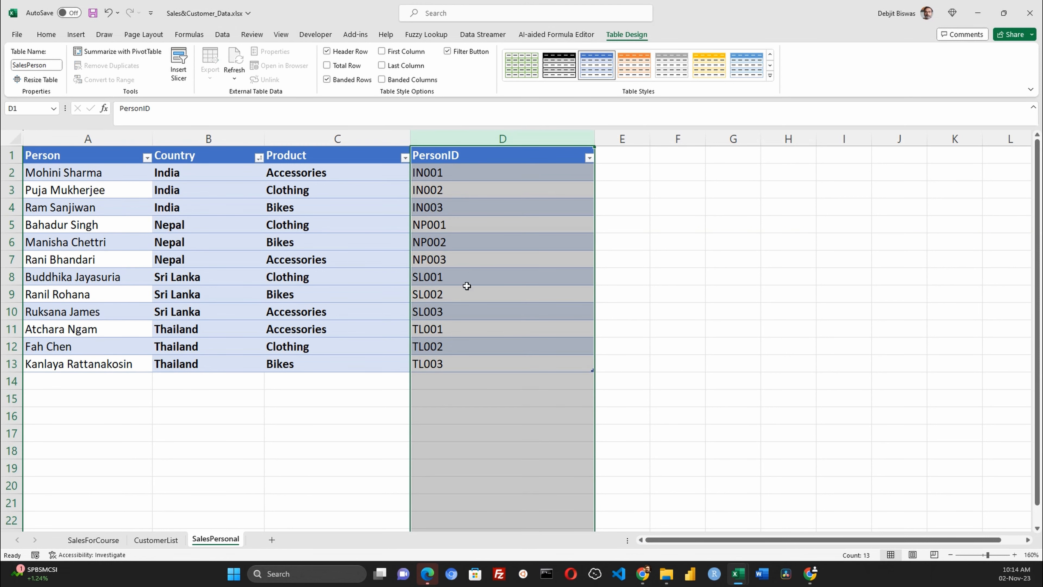
left_click(451, 365)
- Create a new blank workbook
left_click(98, 542)
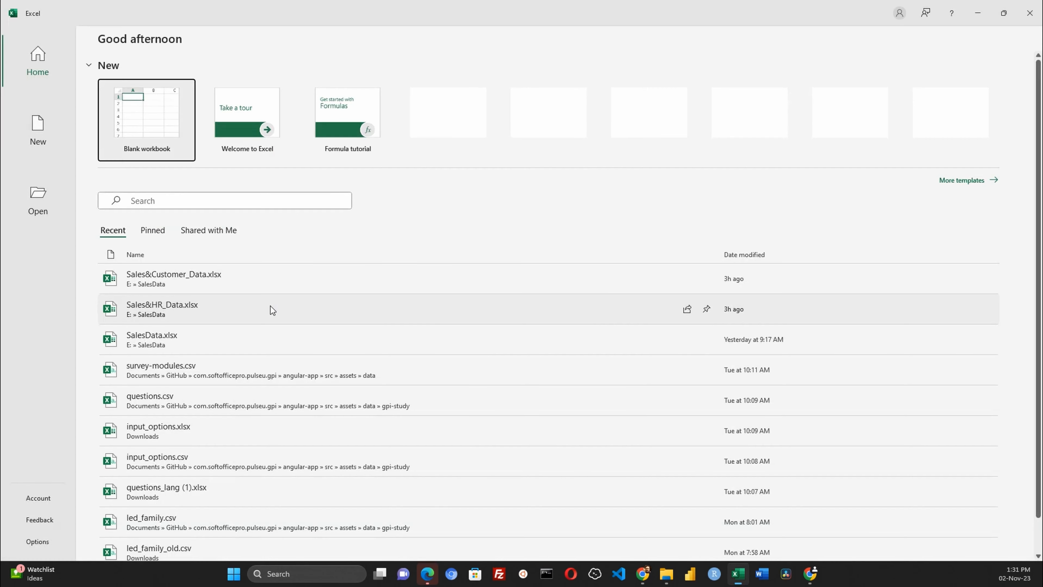
left_click(125, 125)
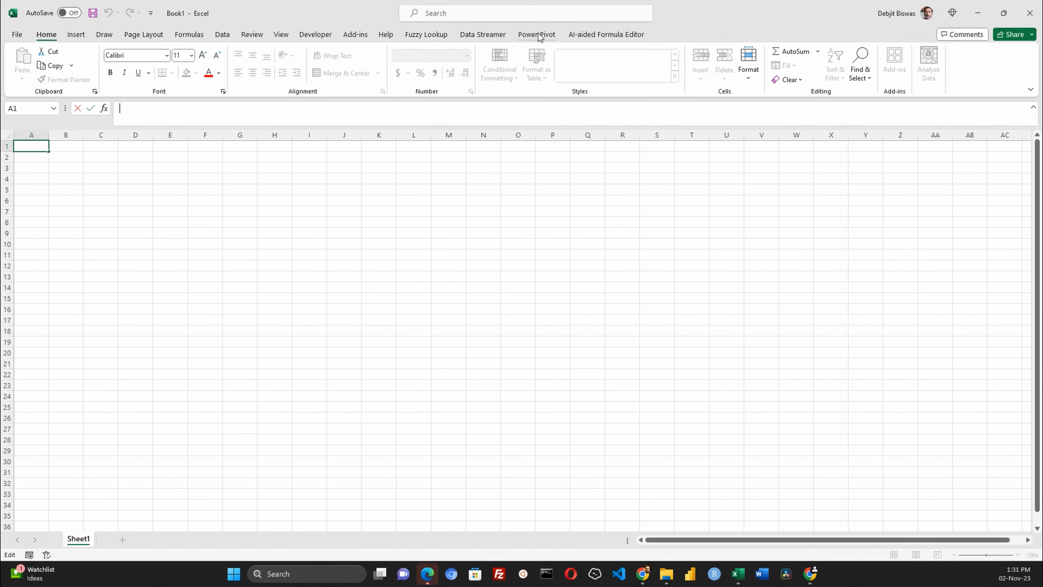
- Open the Power Pivot data model window and reposition and enlarge it to fill most of the screen
left_click(541, 37)
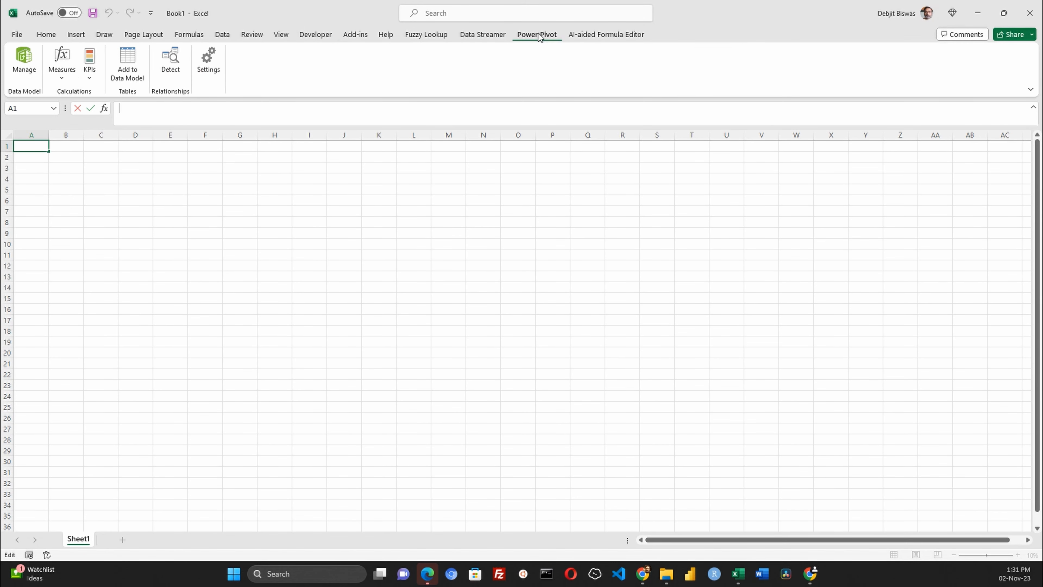
left_click(24, 62)
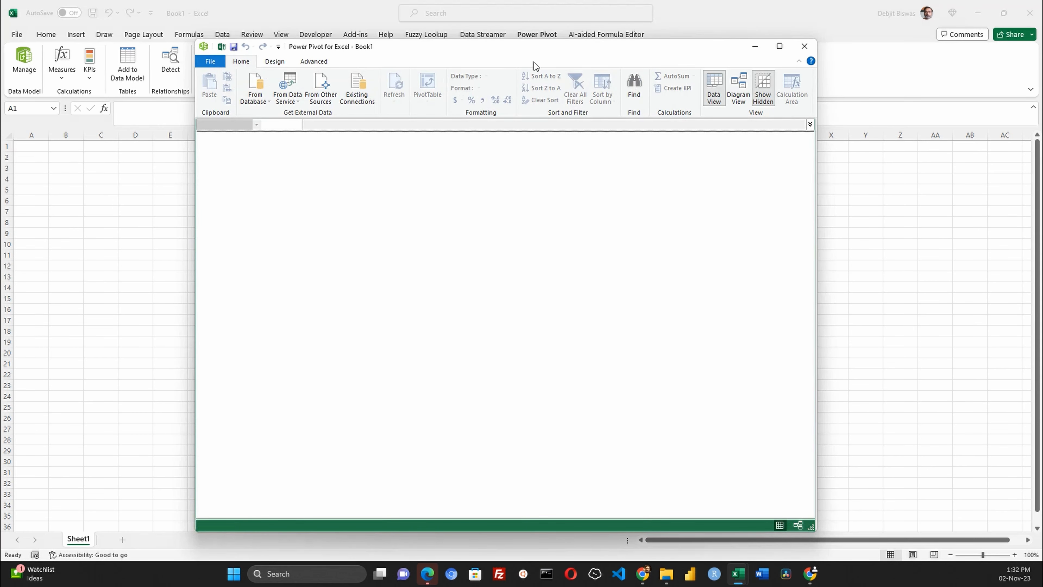
left_click_drag(521, 56, 396, 46)
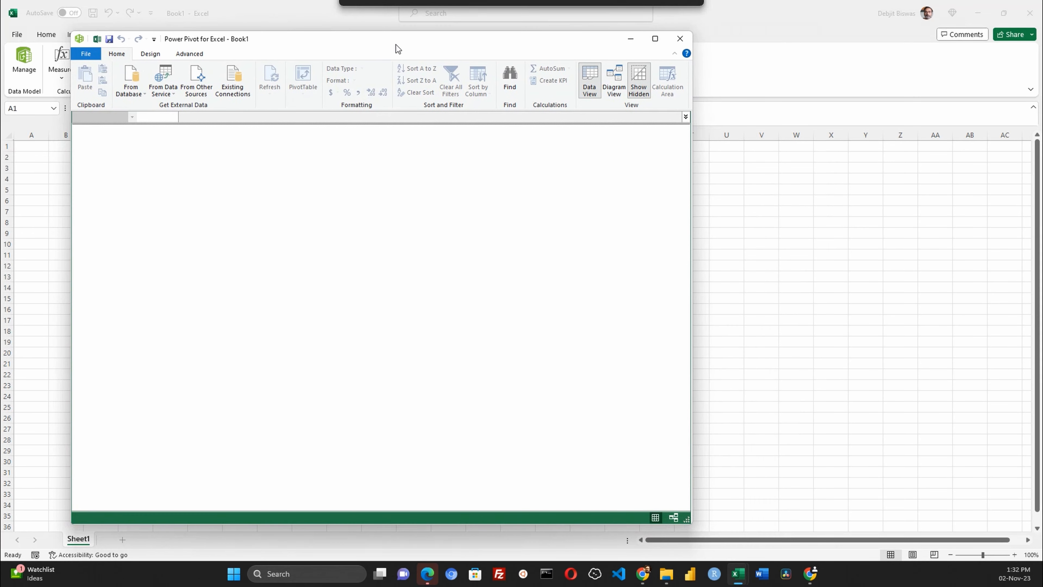
left_click_drag(692, 524, 926, 550)
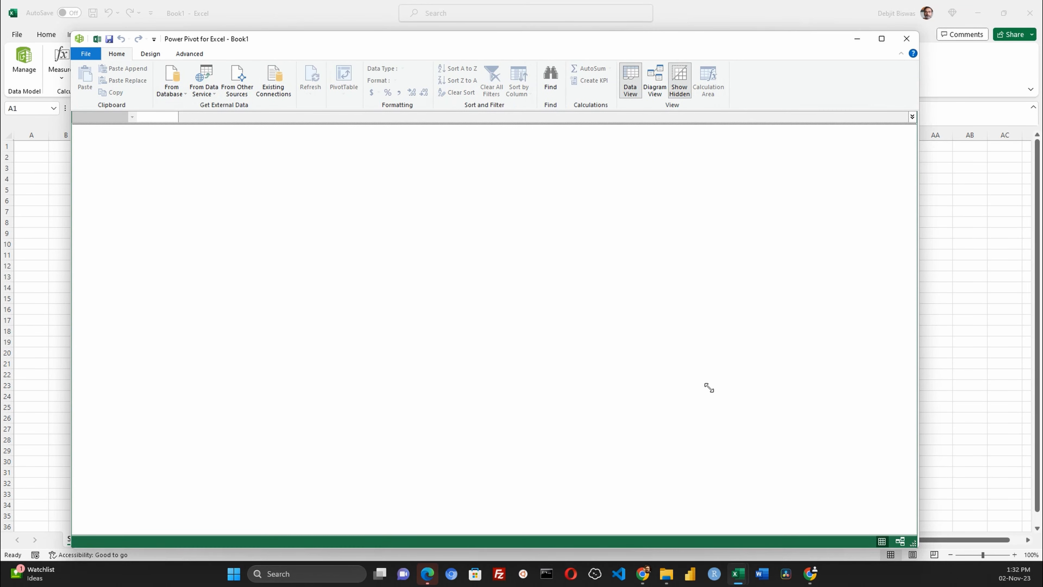
- Look over the available options for importing data from a database
left_click(178, 92)
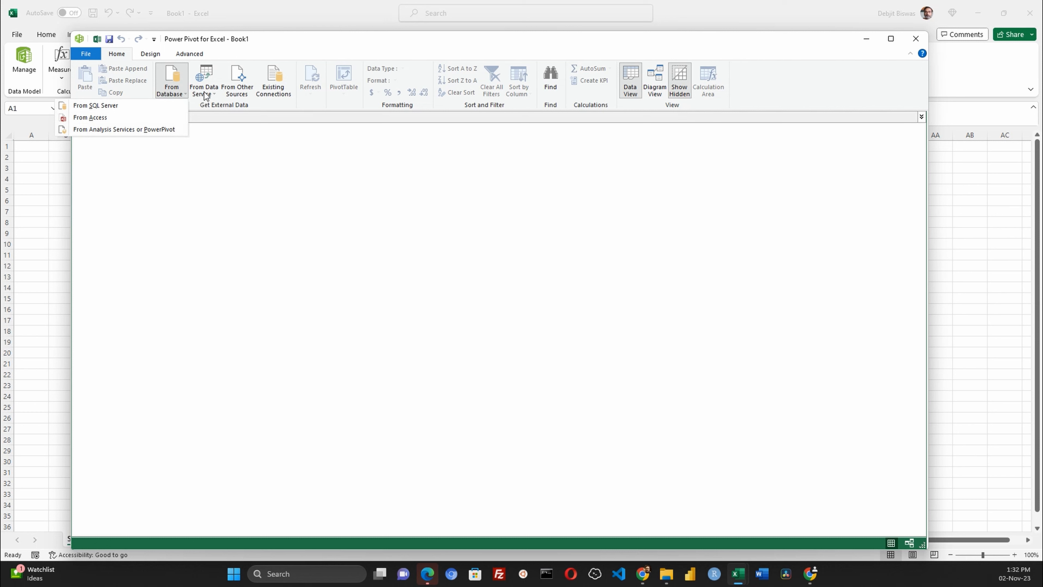
key("Escape")
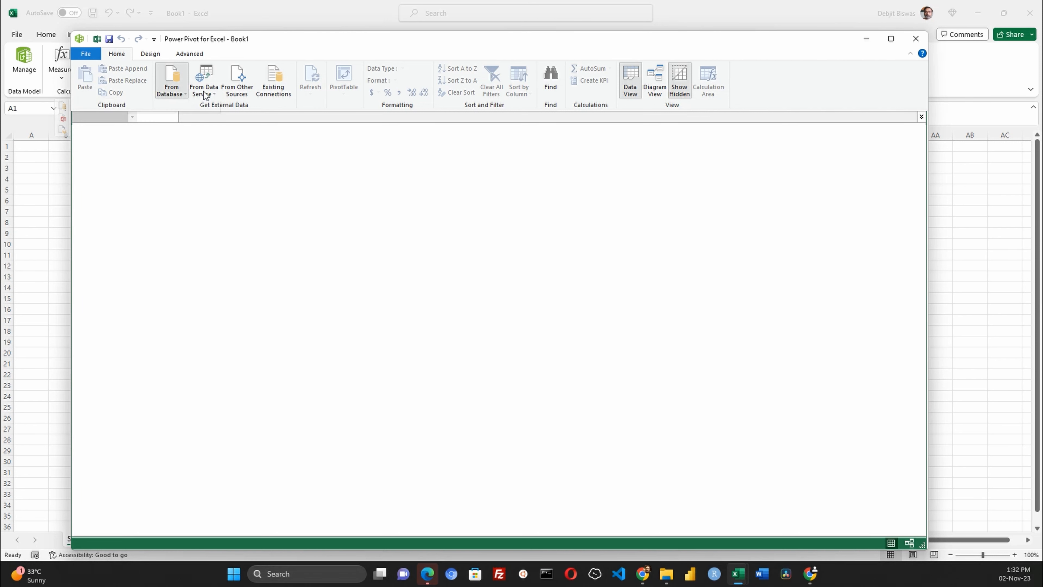
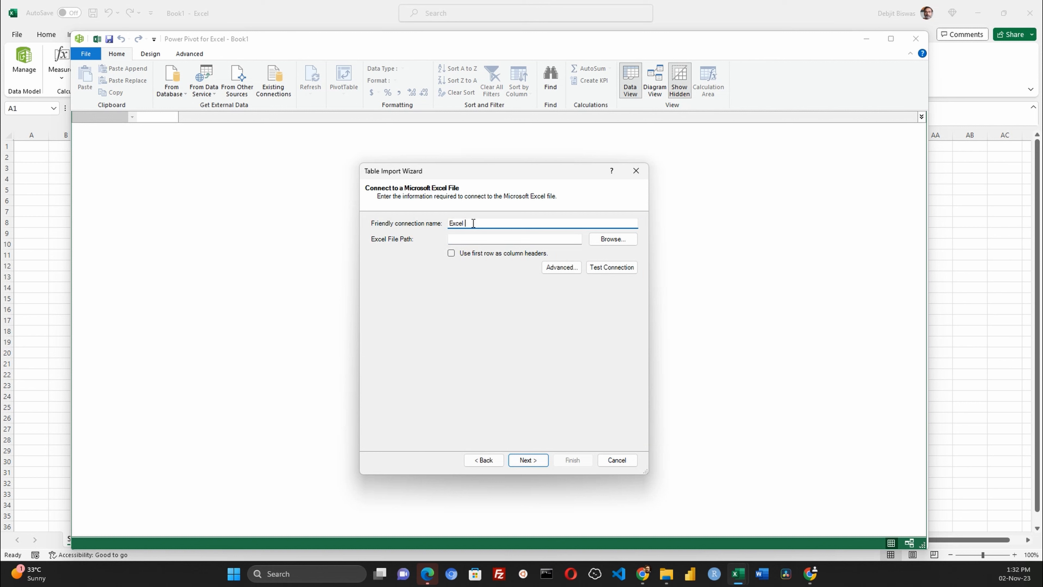
- Connect to the Sales&Customer_Data.xlsx file in the SalesData folder, using the first row as column headers
left_click(612, 240)
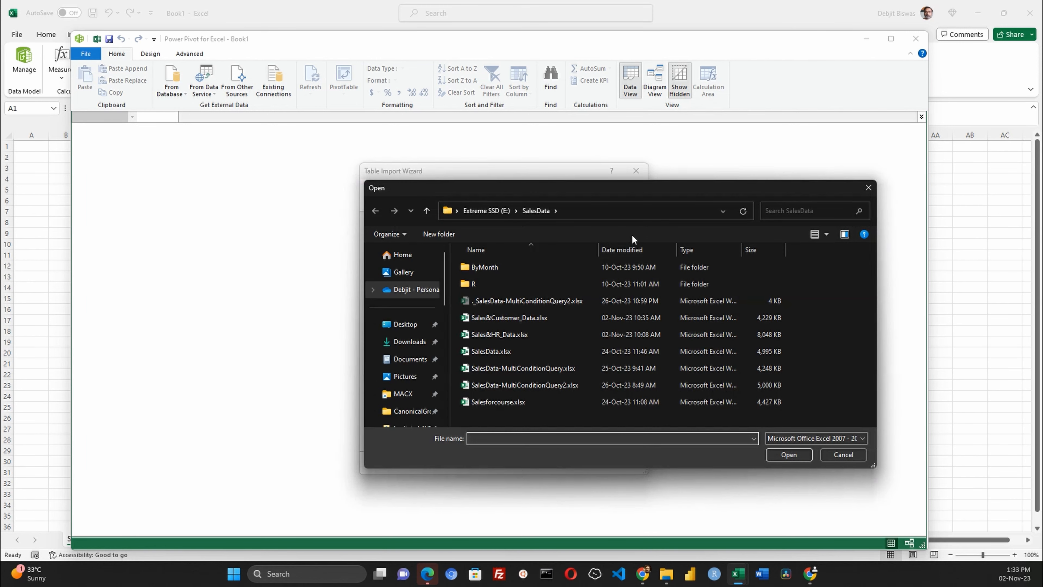
left_click(548, 316)
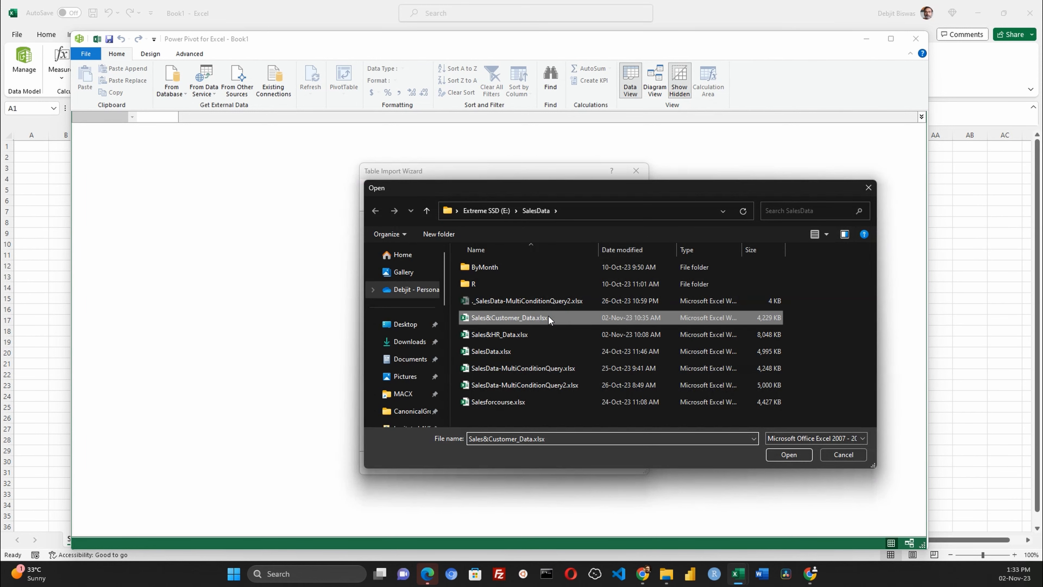
left_click(791, 454)
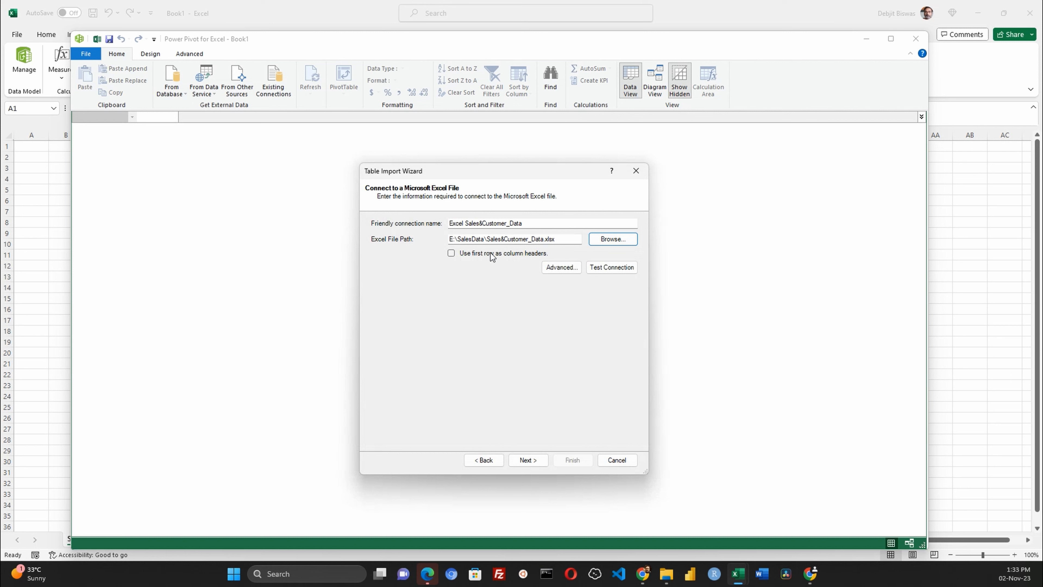
left_click(452, 253)
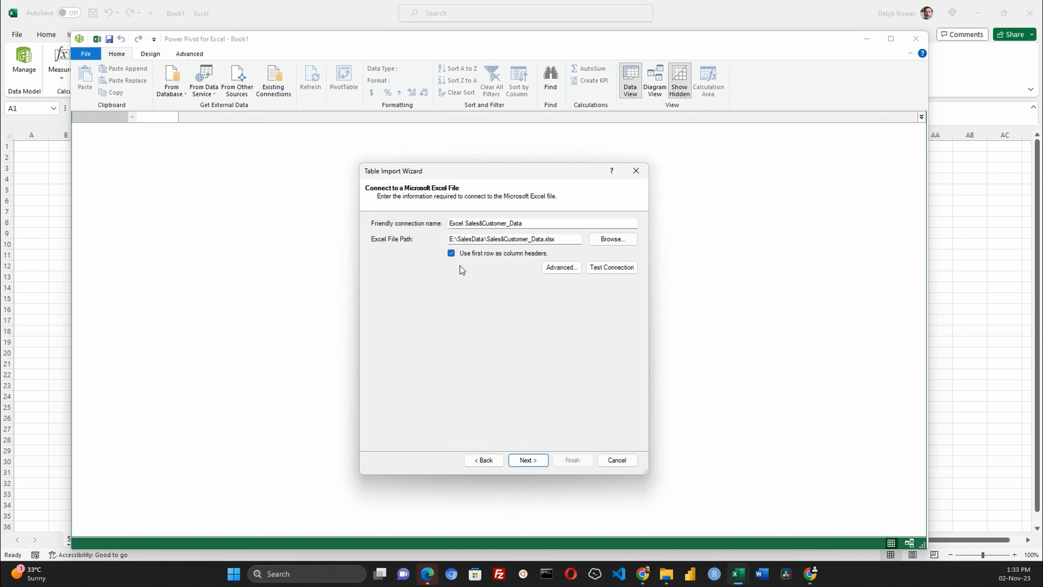
left_click(536, 460)
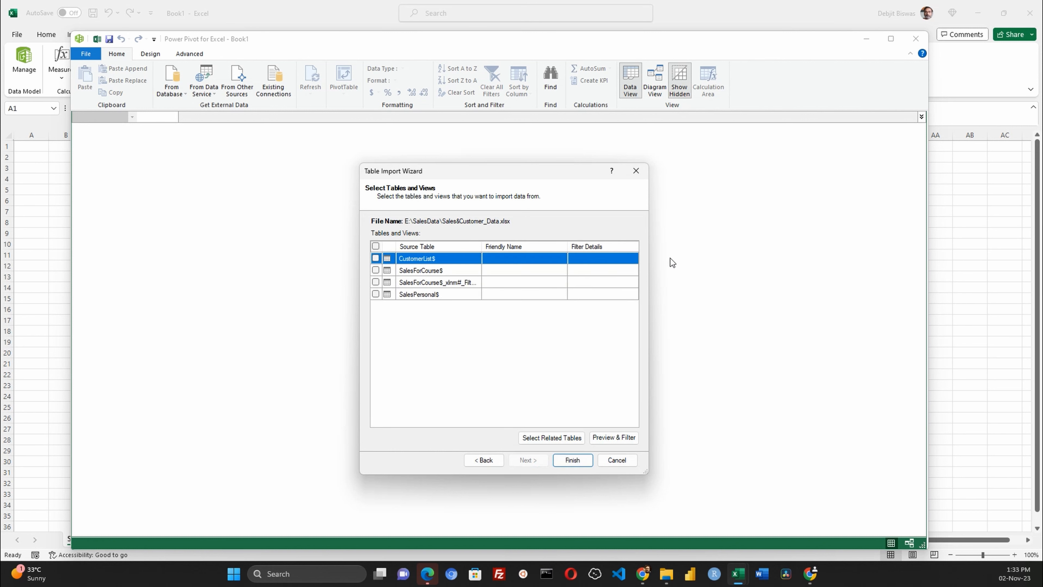
- Import the CustomerList, SalesForCourse and SalesPersonal tables into the data model
left_click(376, 258)
left_click(376, 270)
left_click(376, 294)
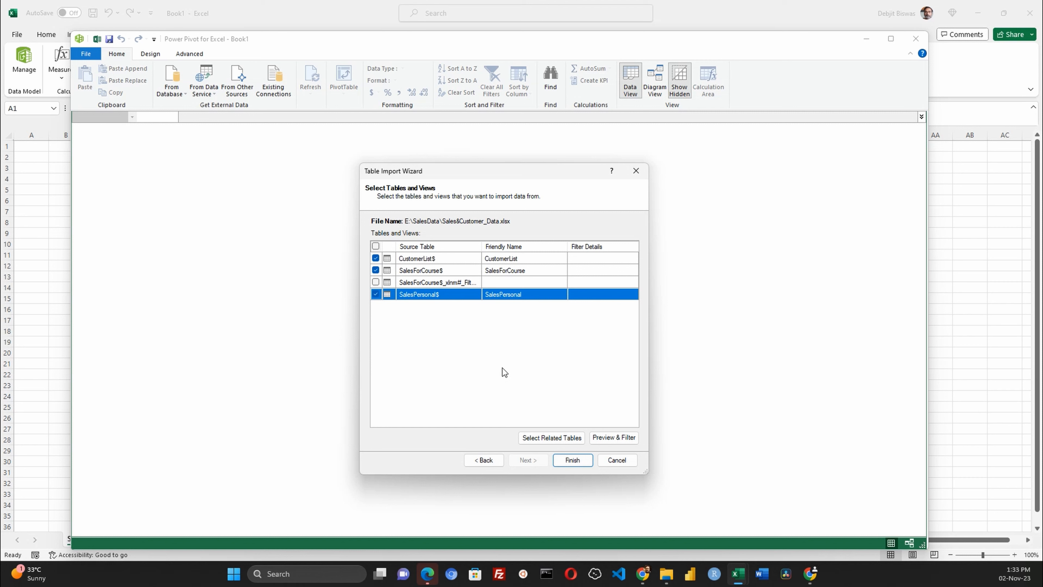
left_click(575, 463)
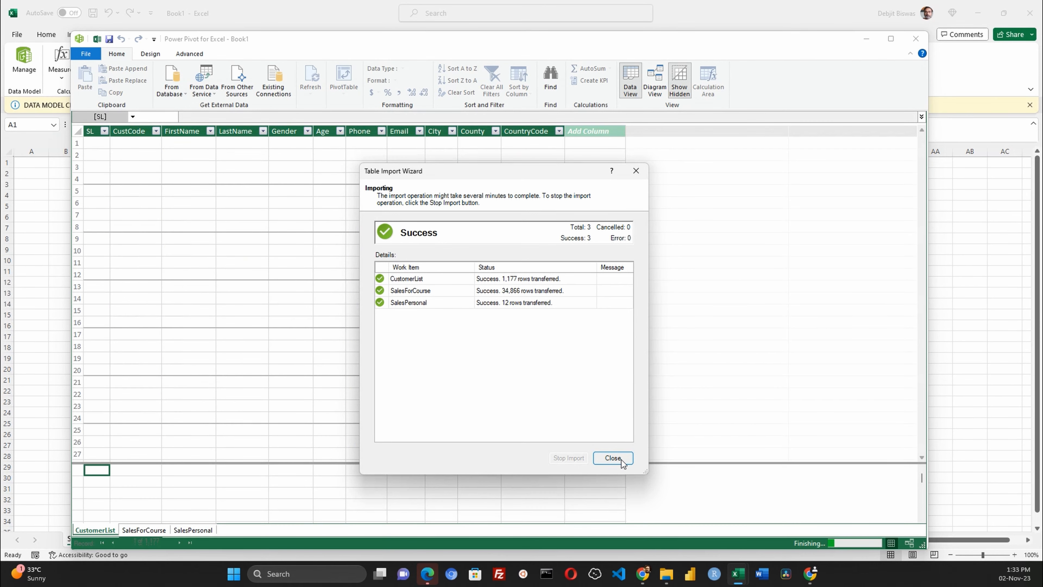
left_click(613, 458)
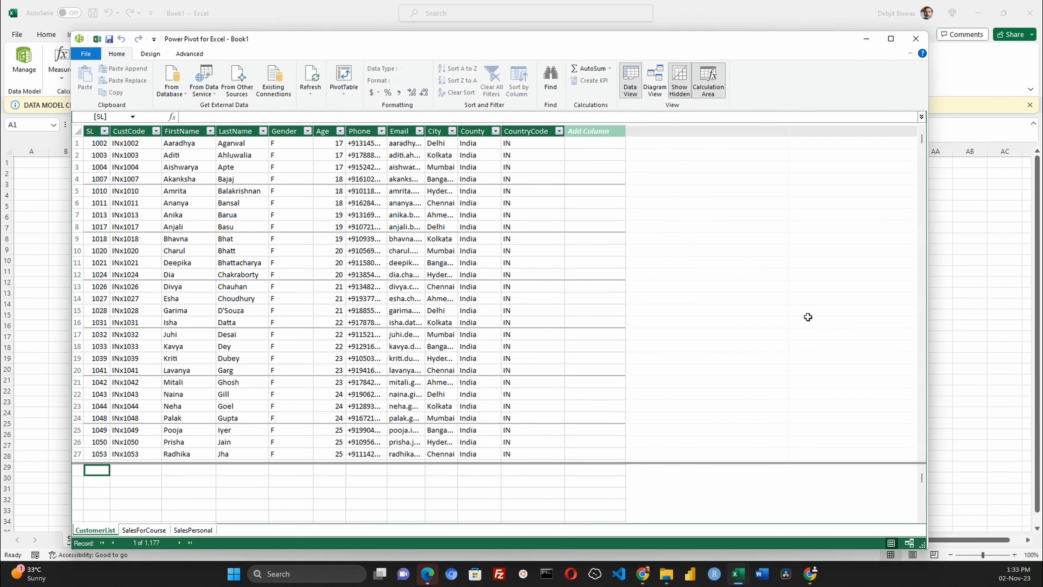
- Browse the imported SalesForCourse, SalesPersonal and CustomerList tables and scroll across the sales columns
left_click(135, 531)
left_click(190, 530)
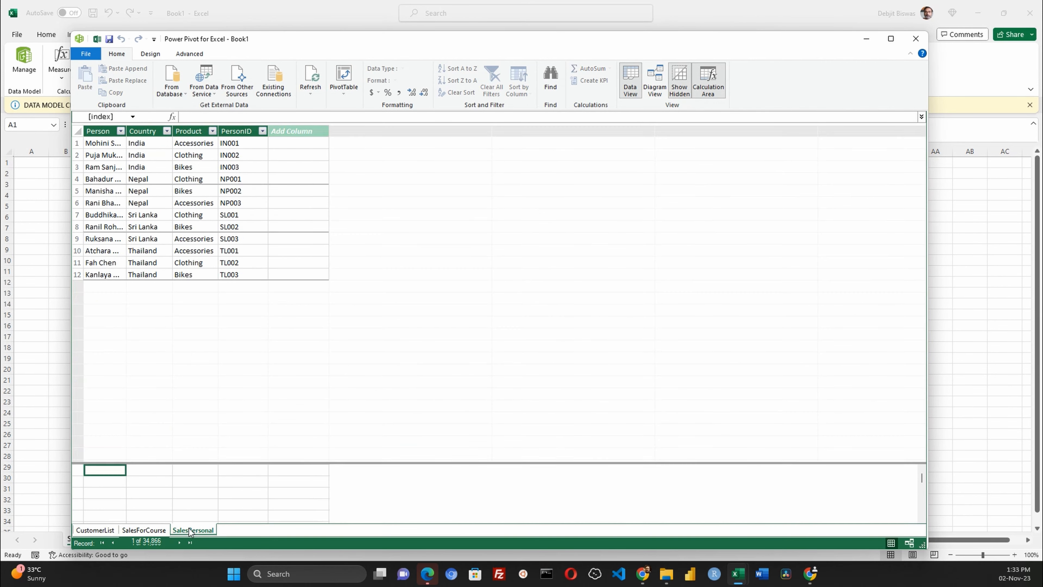
left_click(98, 532)
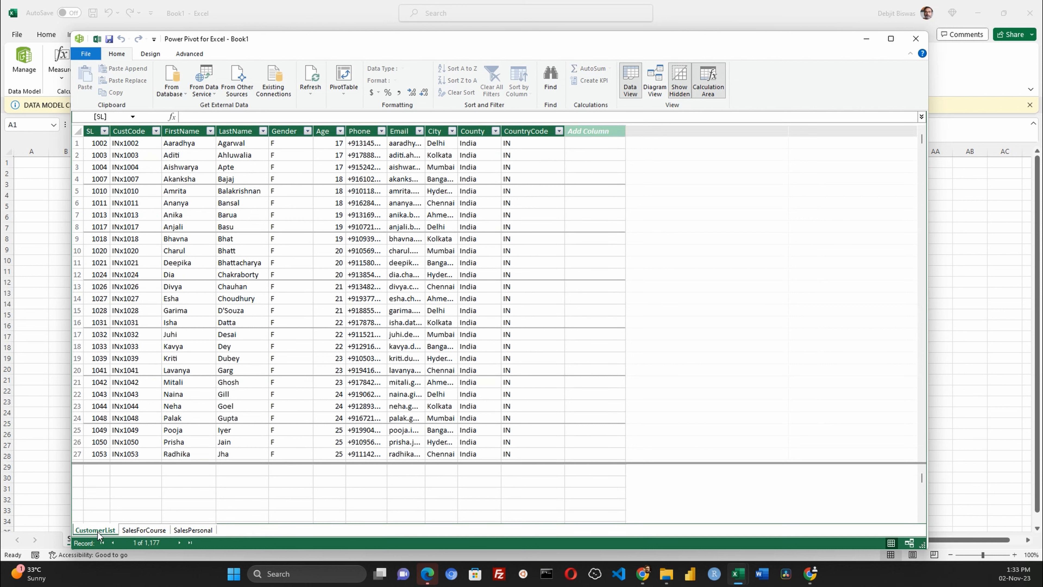
left_click(134, 531)
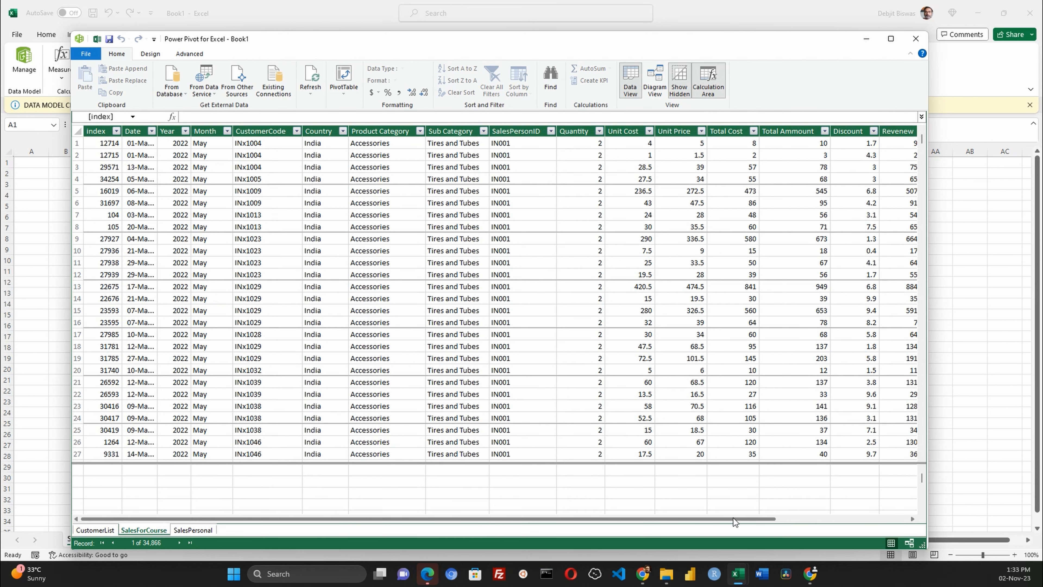
left_click_drag(734, 518, 874, 513)
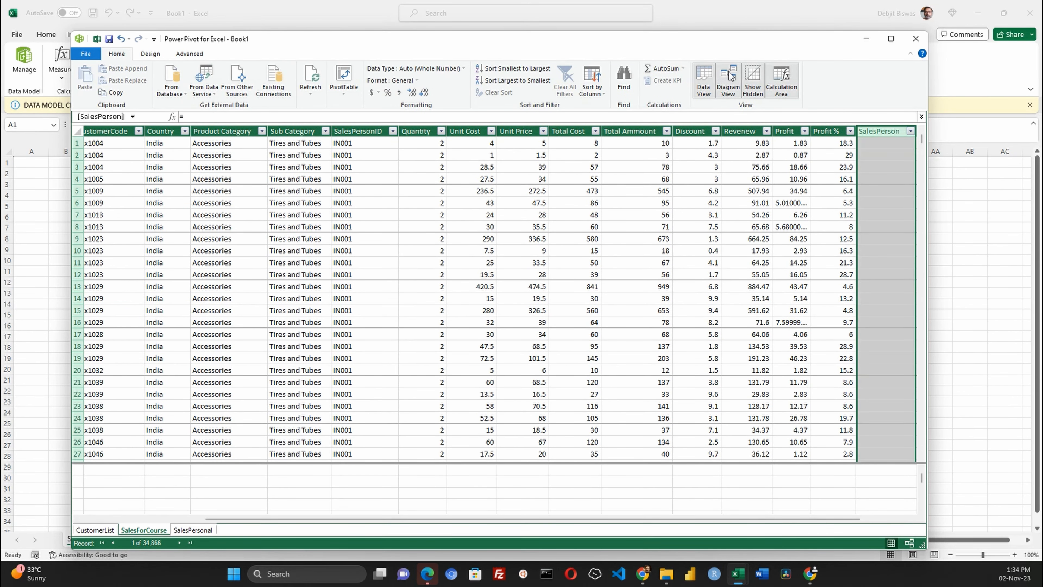
- Switch to the diagram view and enlarge the three table boxes so all their columns show
left_click(729, 75)
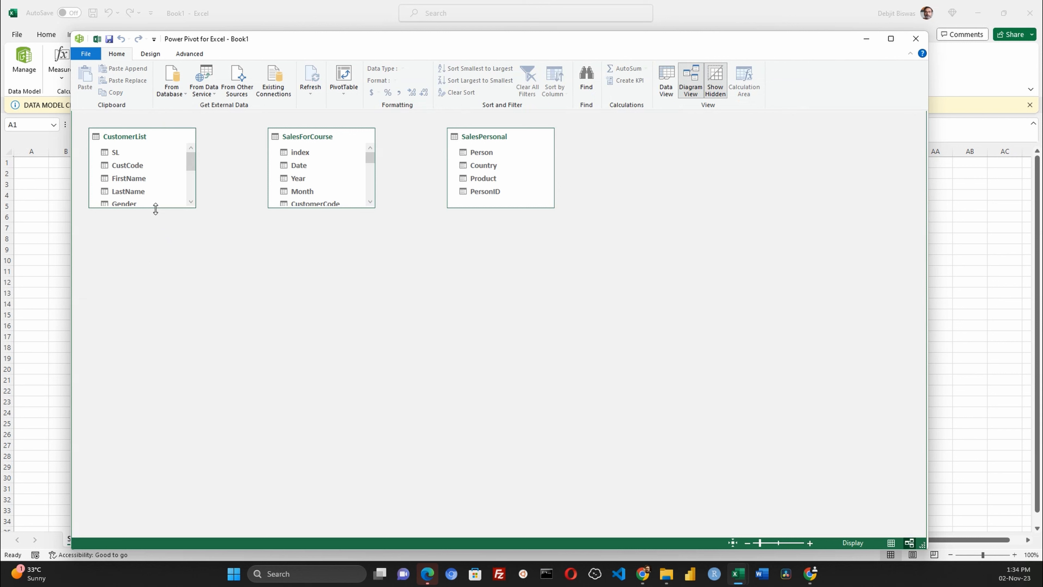
left_click_drag(155, 208, 170, 397)
left_click(339, 206)
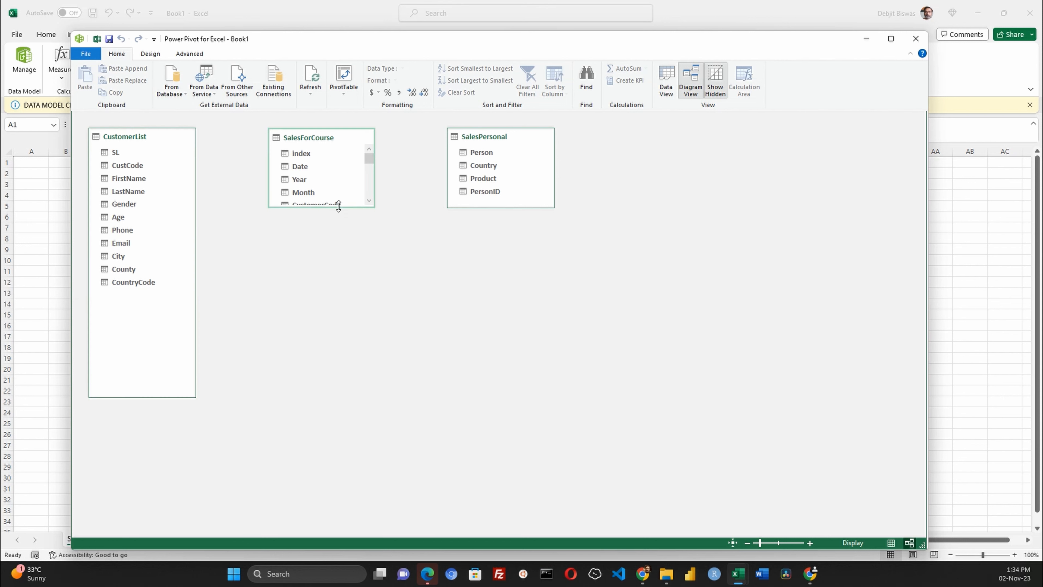
left_click_drag(338, 206, 339, 426)
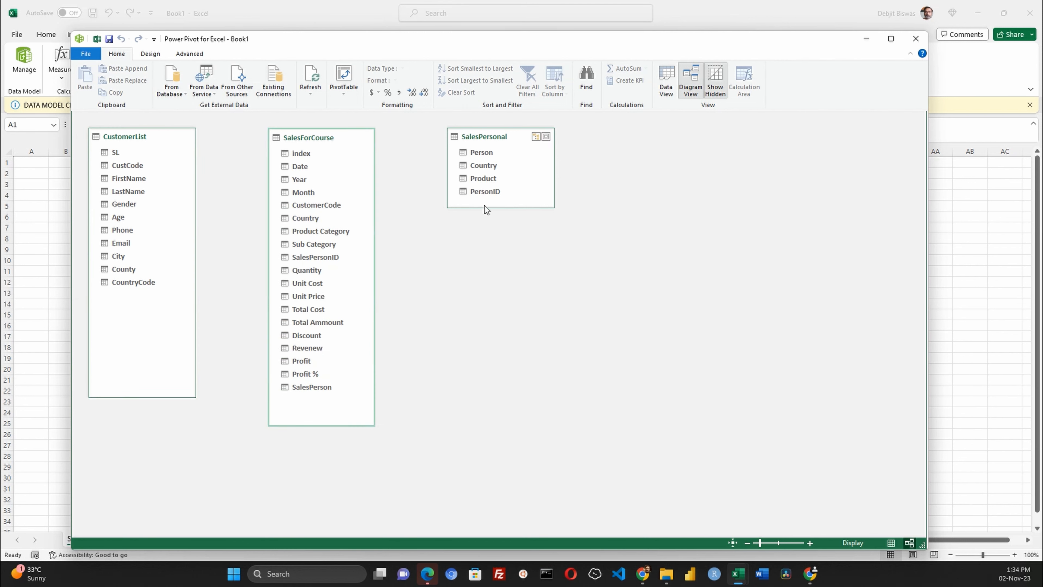
left_click_drag(484, 207, 490, 352)
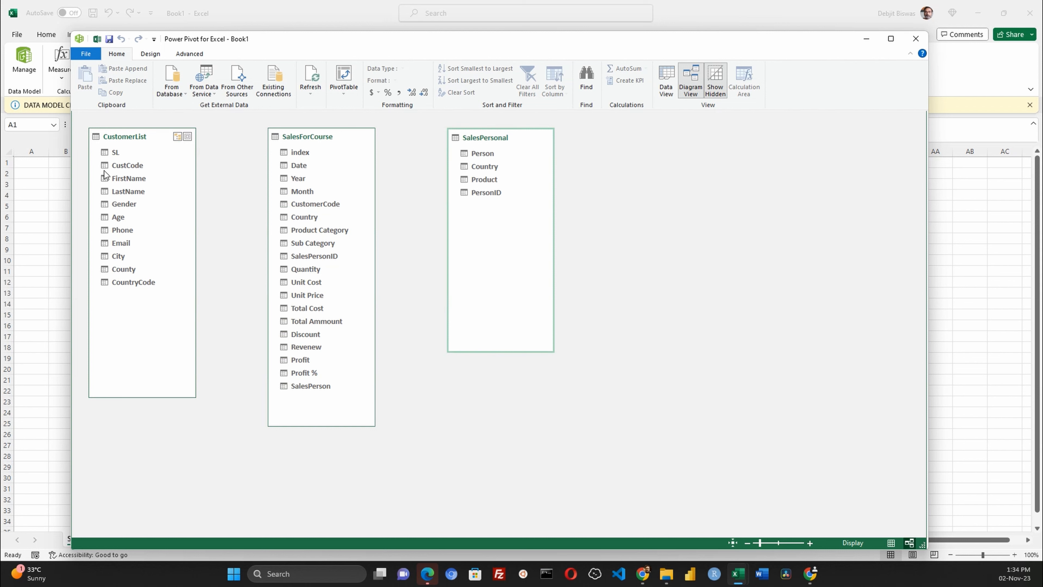
- Link CustomerList's CustCode to SalesForCourse's CustomerCode and review the resulting relationship
left_click(120, 166)
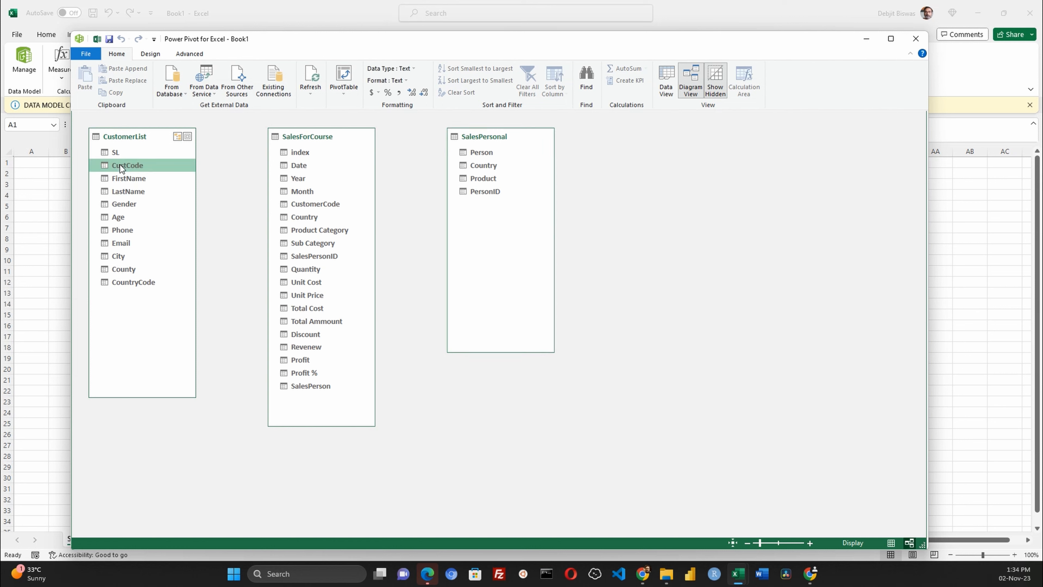
left_click(315, 205)
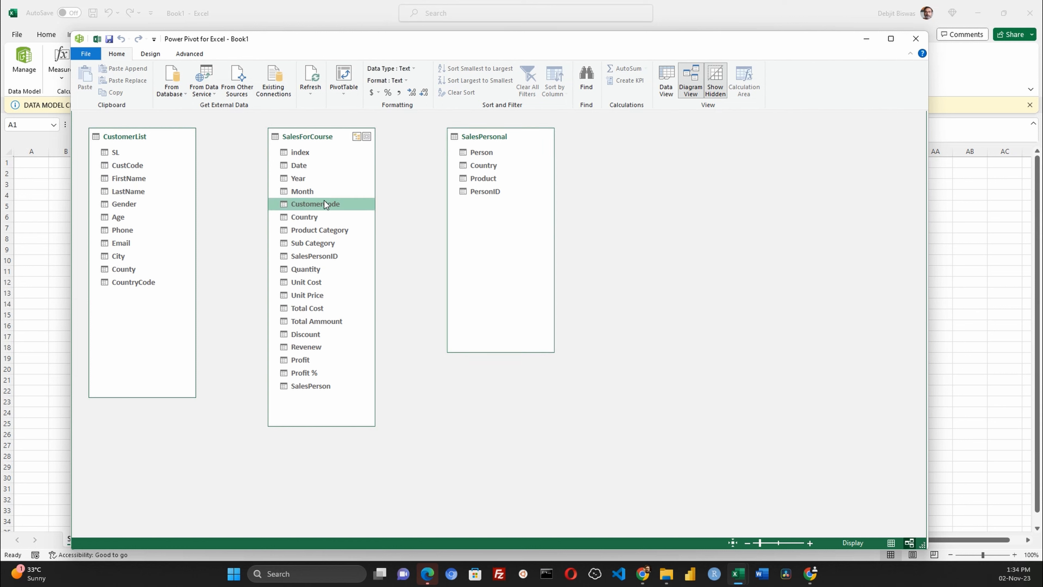
left_click_drag(133, 167, 314, 205)
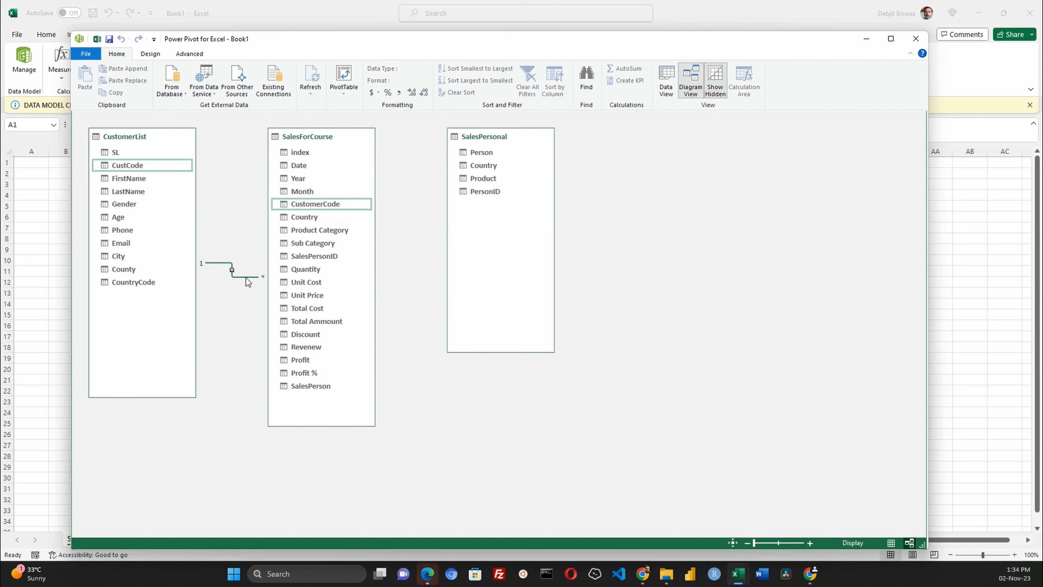
double_click(233, 272)
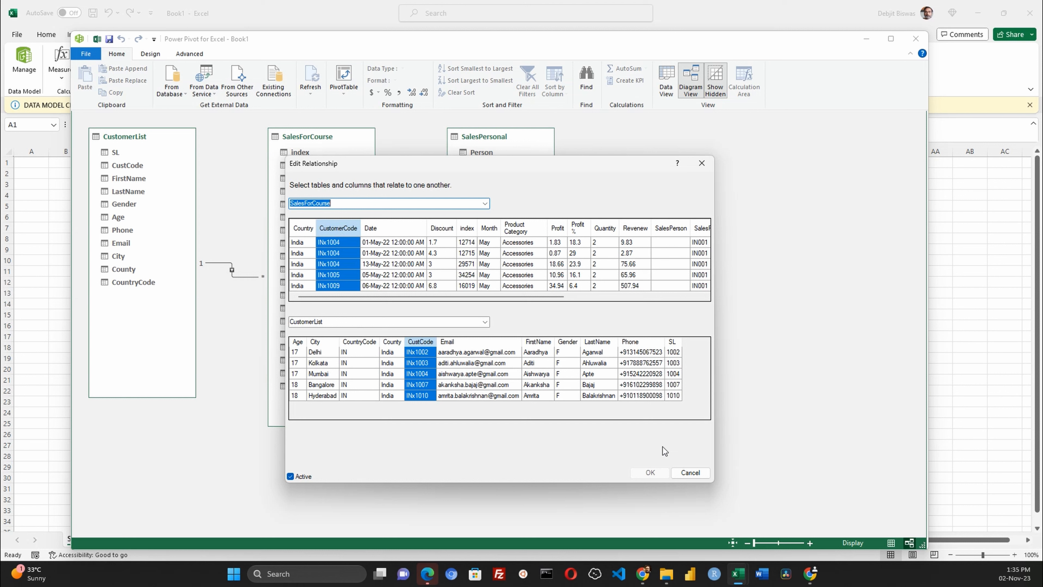
left_click(705, 165)
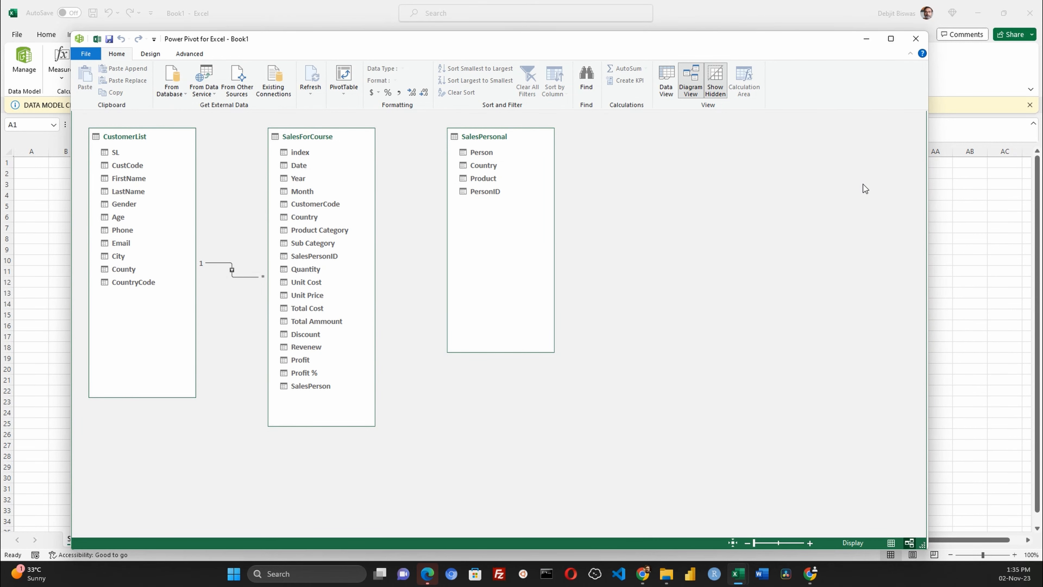
- Link SalesPersonal's PersonID to SalesForCourse's SalesPersonID and review the resulting relationship
left_click(495, 191)
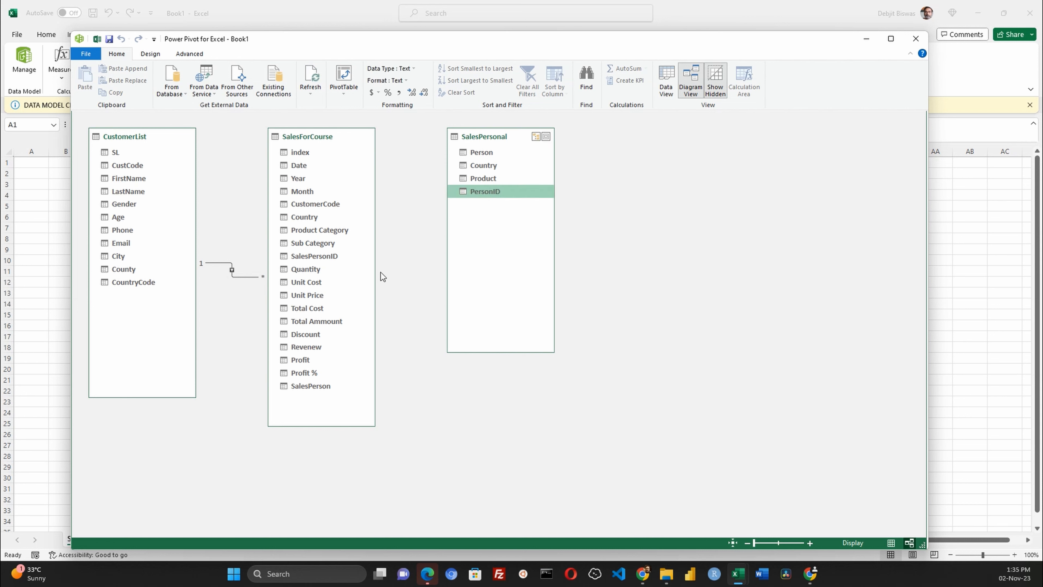
left_click(304, 255)
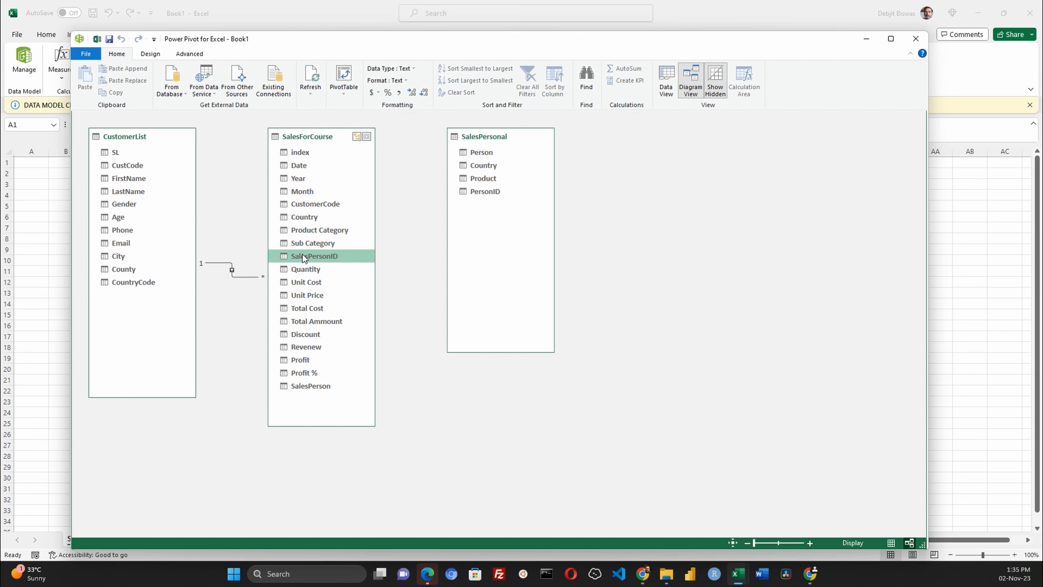
left_click(488, 192)
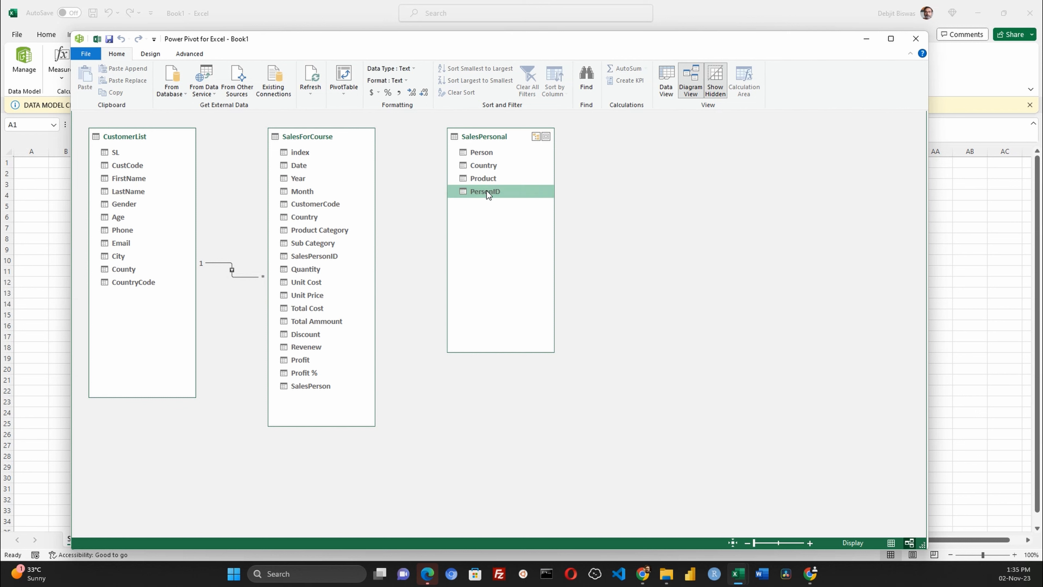
left_click_drag(487, 192, 317, 261)
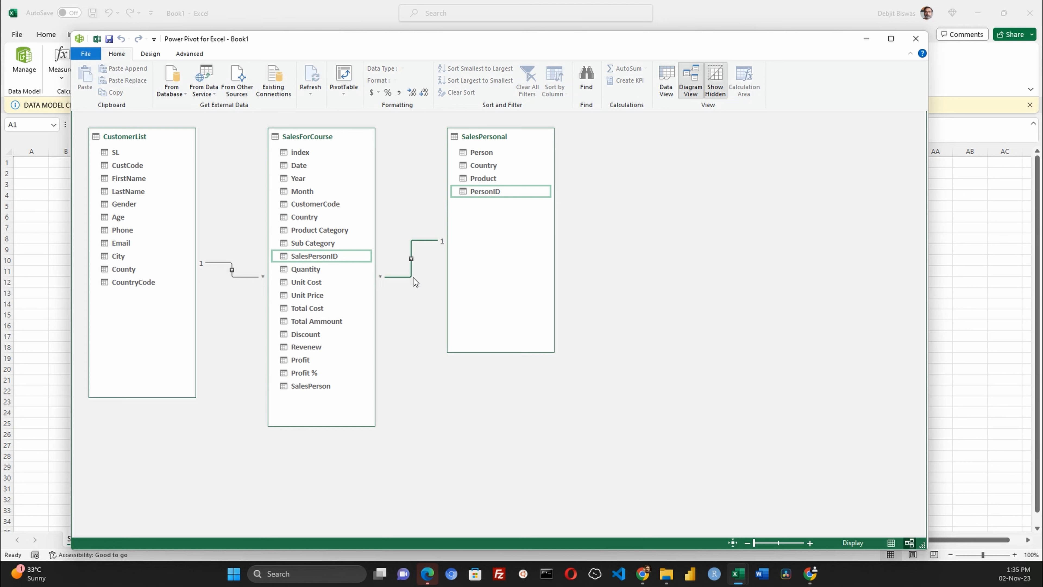
double_click(411, 259)
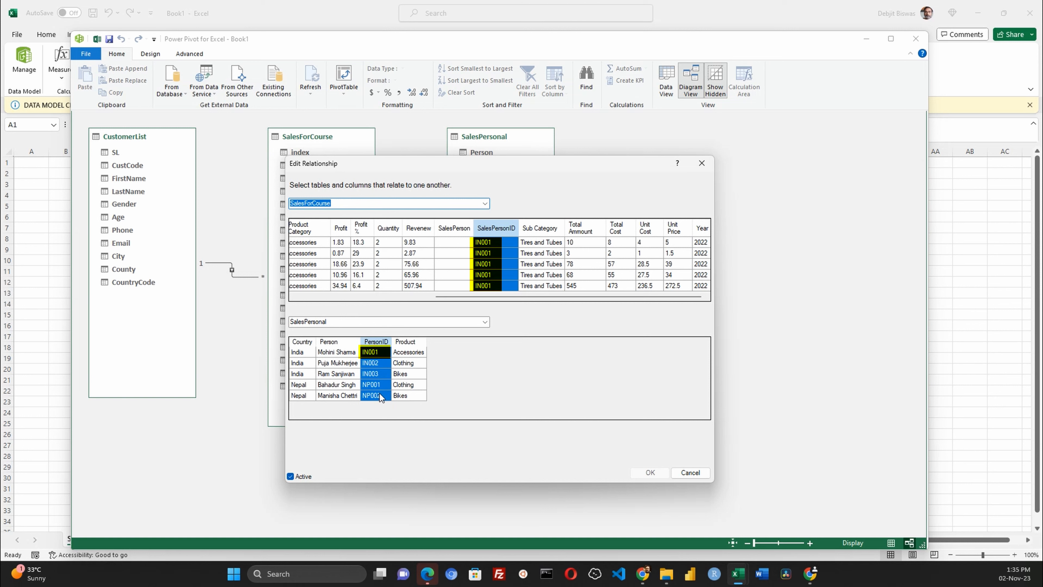
key("Return")
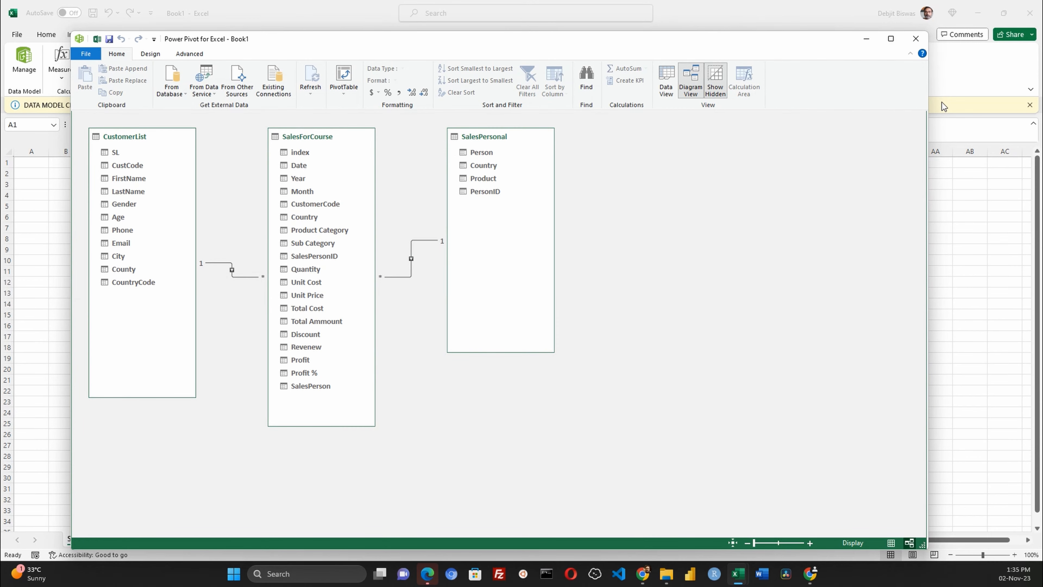
- Save the workbook as SalesPowerPivot.xlsx in the SalesData folder and reopen the Power Pivot window
key("ctrl+s")
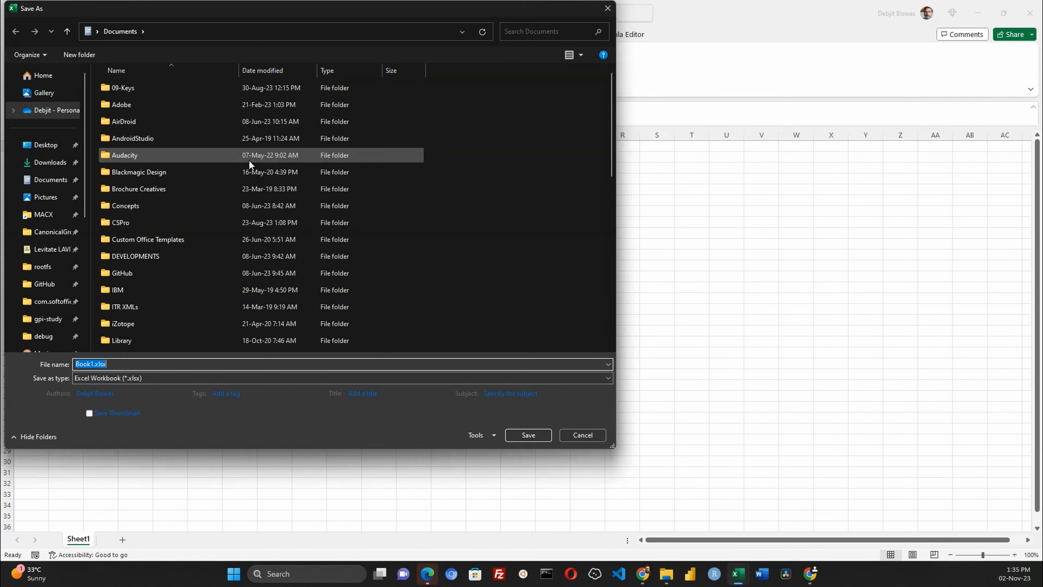
scroll(58, 231, "down", 4)
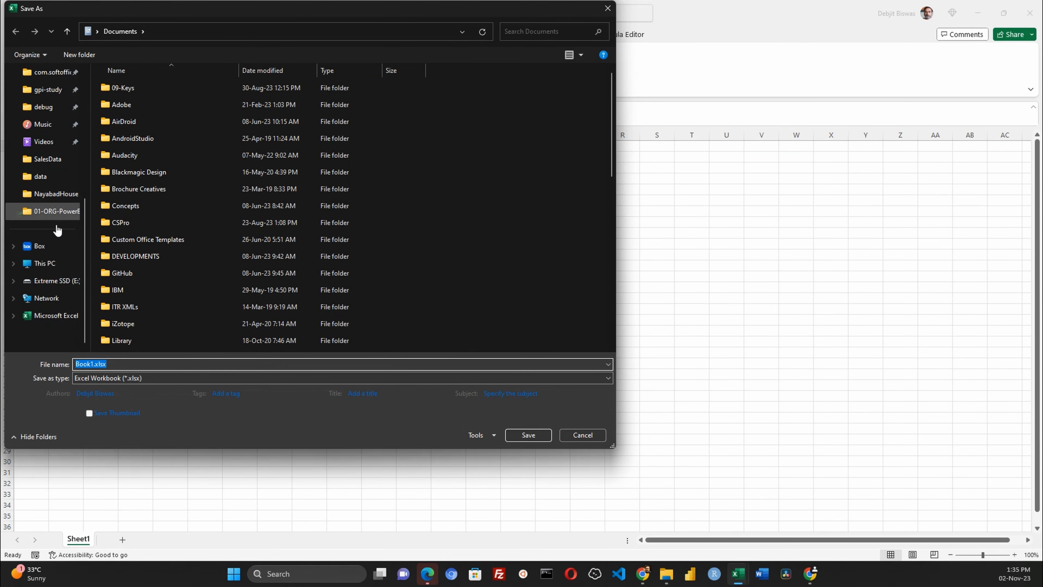
left_click(52, 280)
double_click(135, 256)
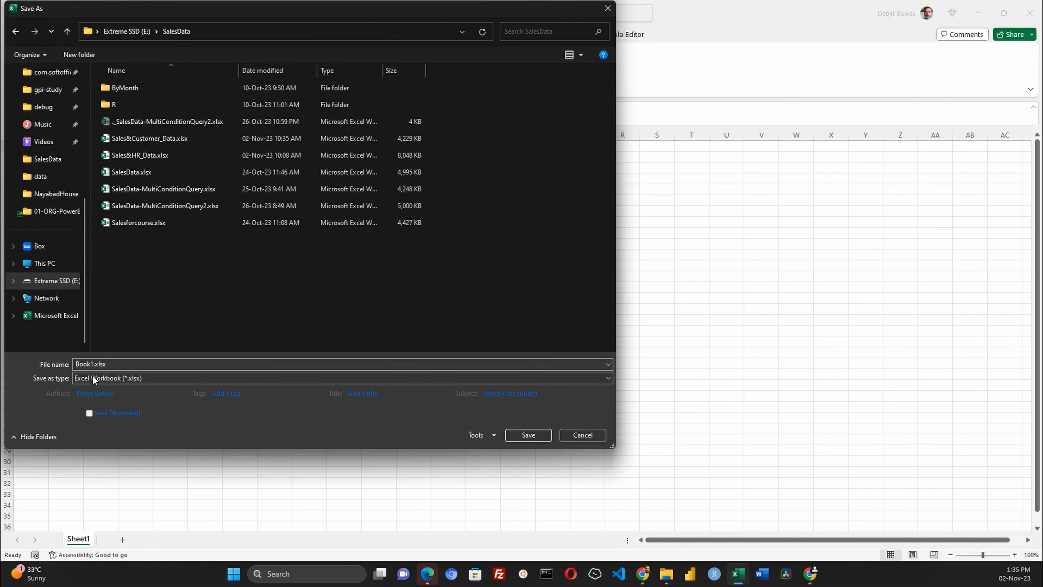
double_click(89, 364)
key("BackSpace")
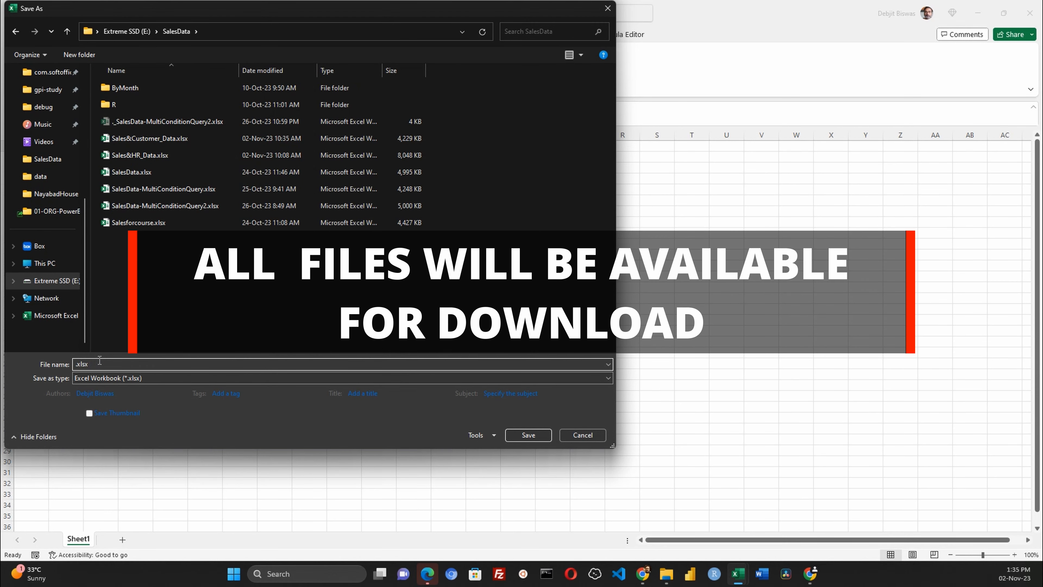
type("SalesPivot")
left_click(93, 364)
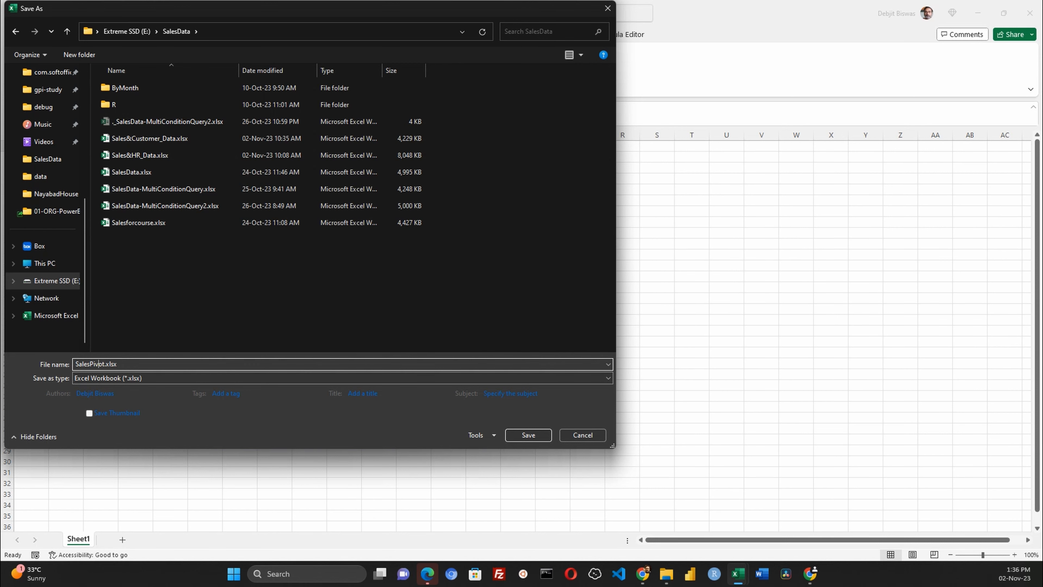
type("Power")
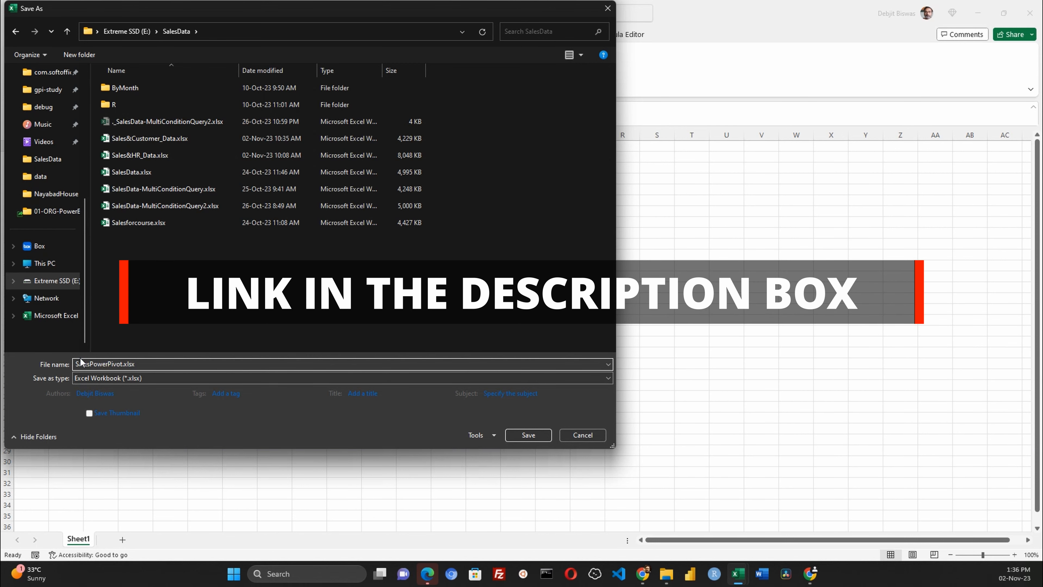
left_click(541, 435)
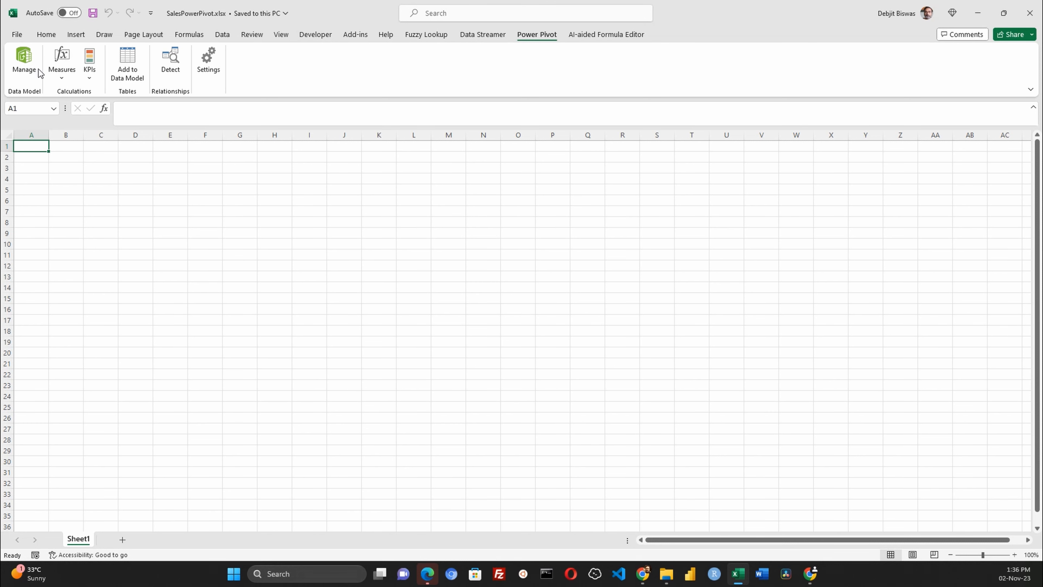
left_click(28, 62)
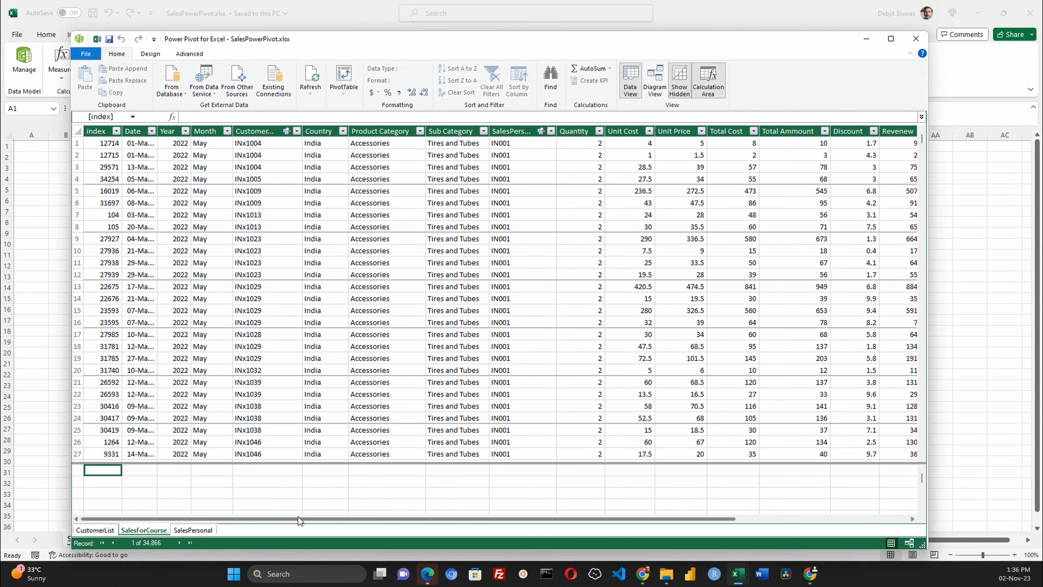
- Fill the empty SalesPerson column of SalesForCourse with the formula =RELATED(SalesPersonal[Person])
left_click(659, 80)
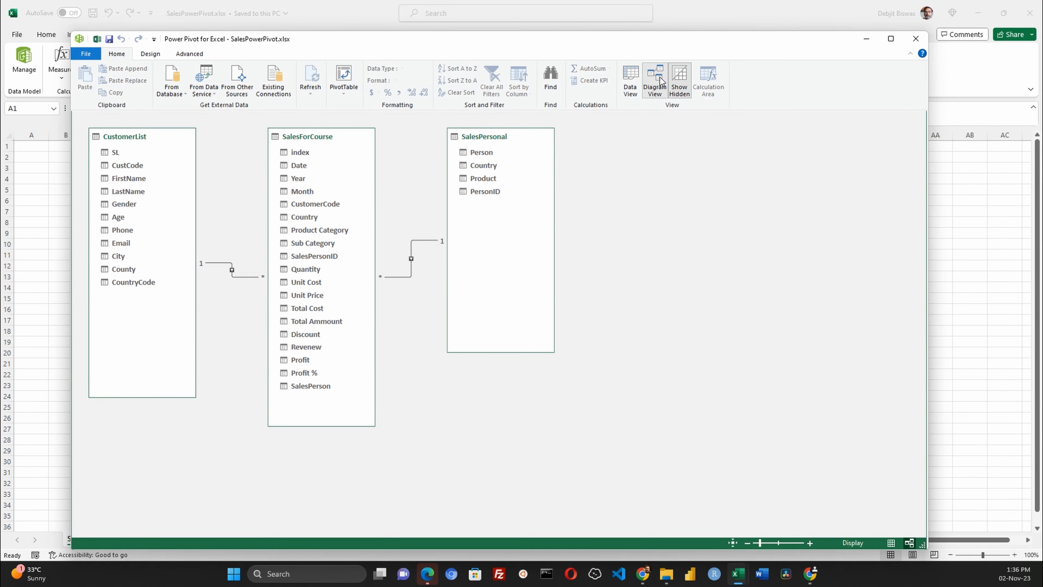
left_click(630, 84)
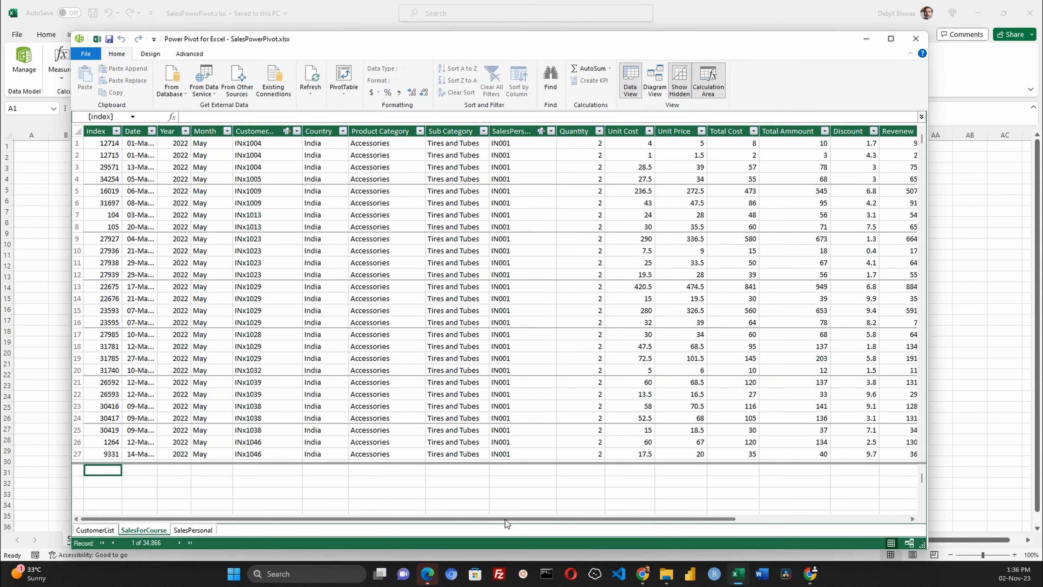
left_click_drag(507, 520, 769, 519)
double_click(837, 131)
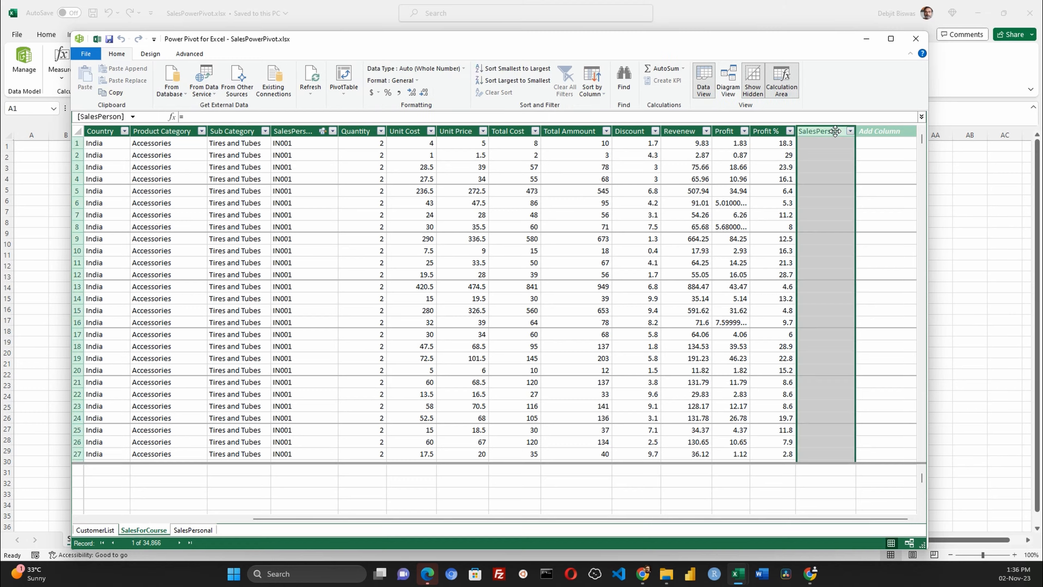
left_click(820, 143)
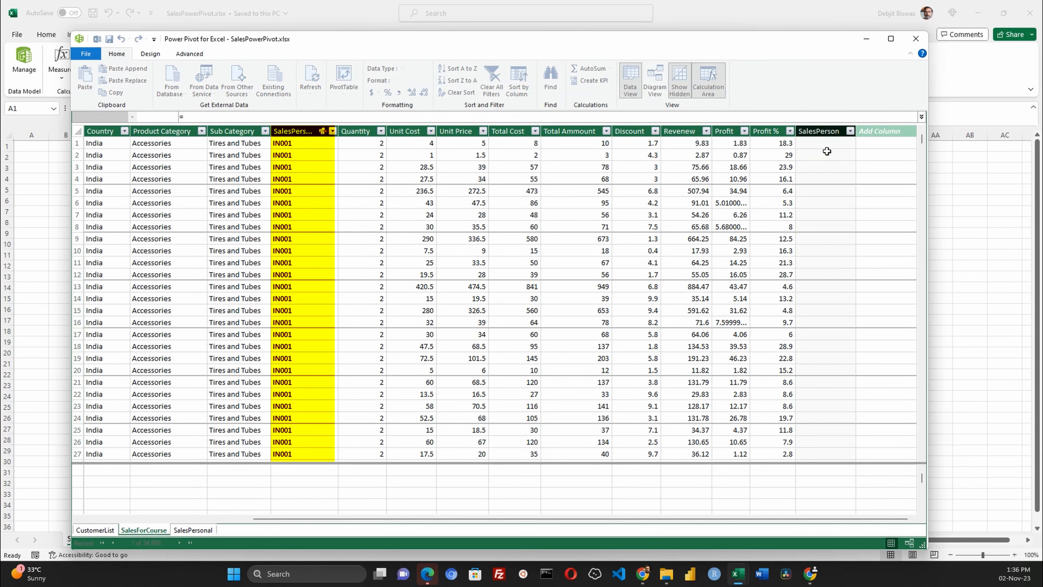
left_click(291, 117)
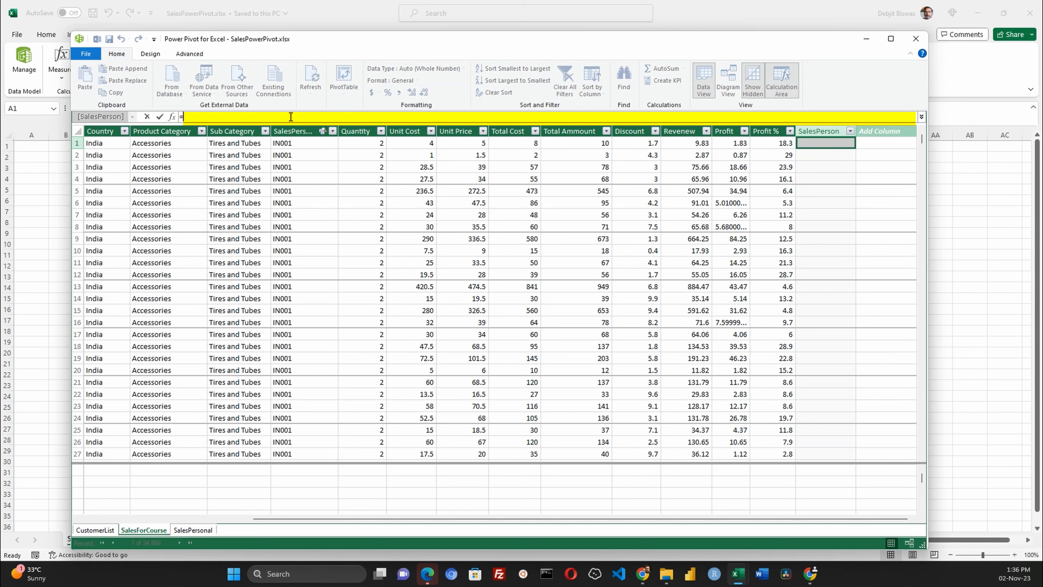
type("rela")
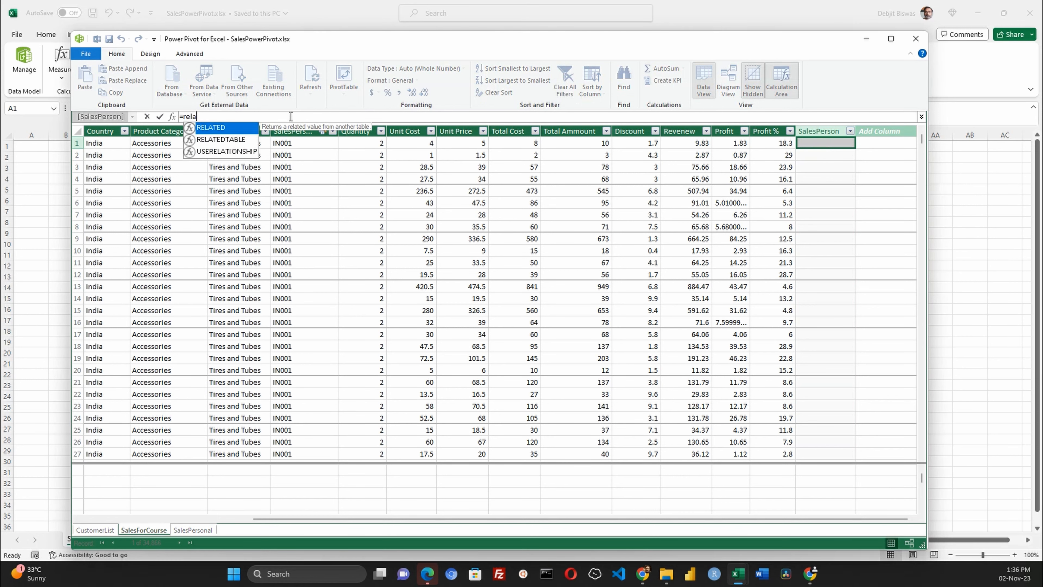
double_click(223, 129)
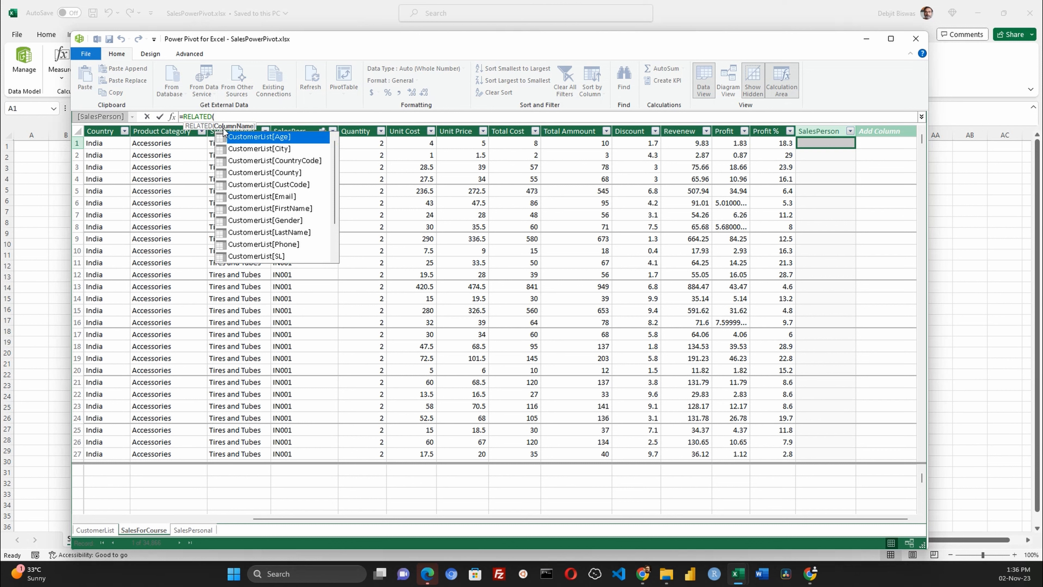
scroll(271, 191, "down", 3)
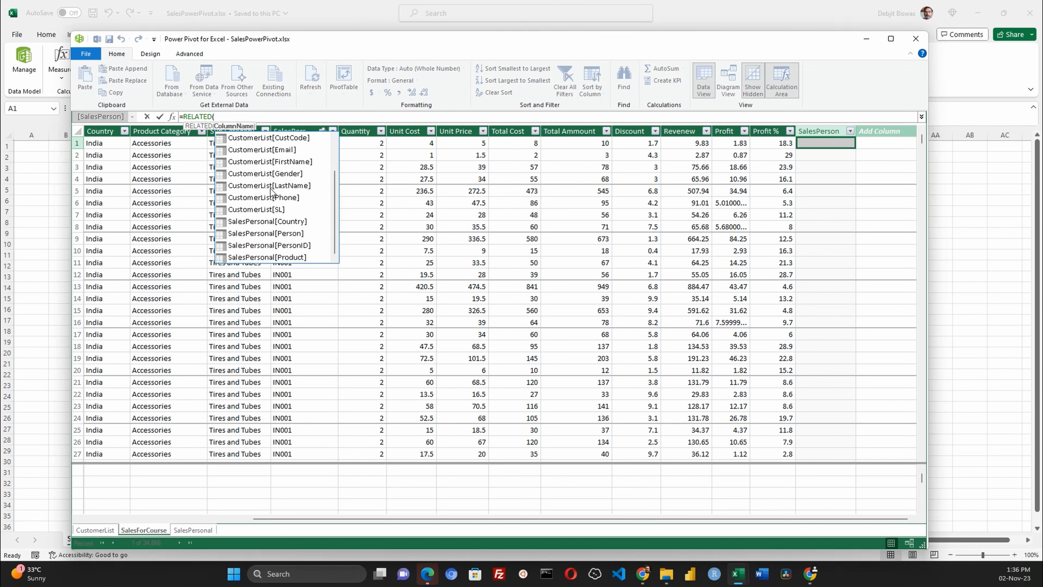
left_click(286, 238)
double_click(286, 233)
type(")")
key("Return")
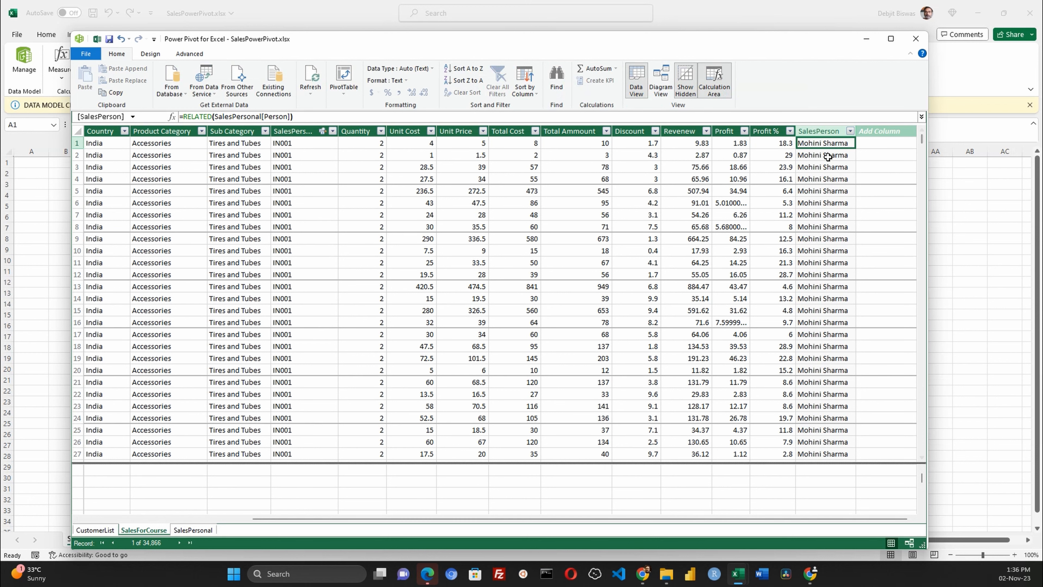
- Scroll through the SalesForCourse rows to check the new SalesPerson values
scroll(830, 151, "down", 7)
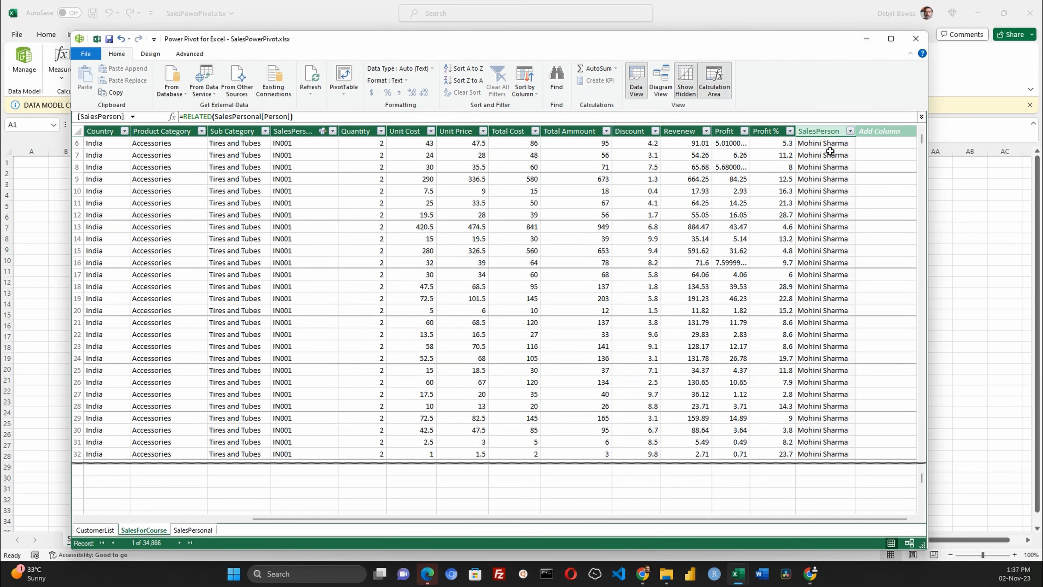
scroll(823, 157, "down", 2)
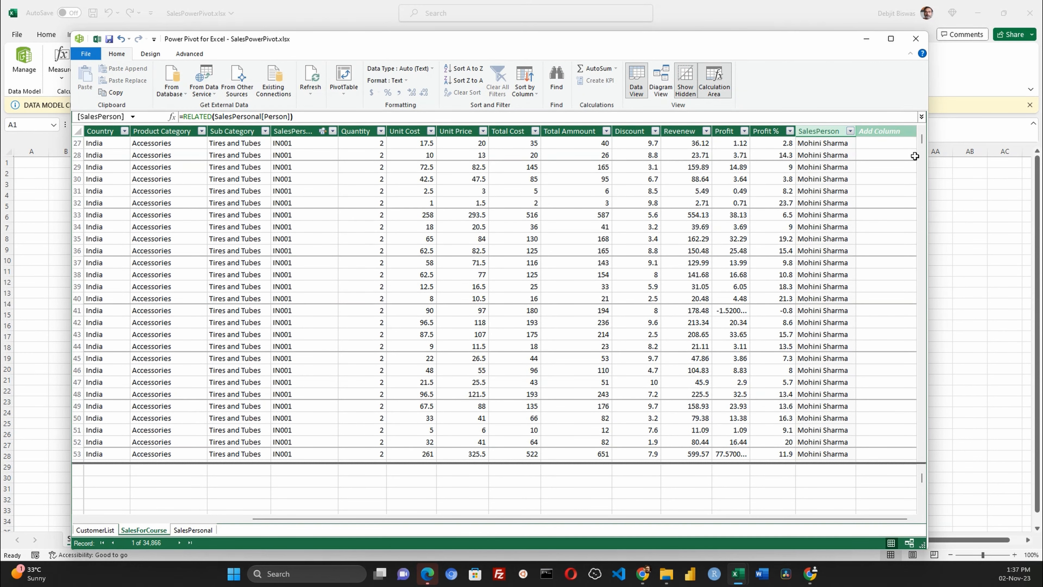
left_click_drag(924, 141, 925, 119)
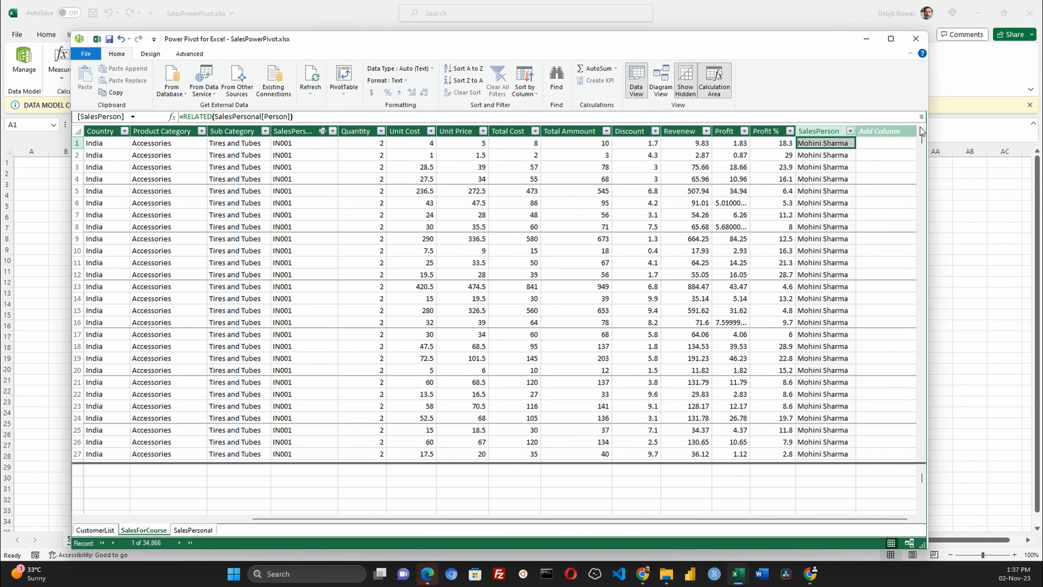
- Insert a new column before Country in SalesForCourse and name it CustomerName
left_click(884, 130)
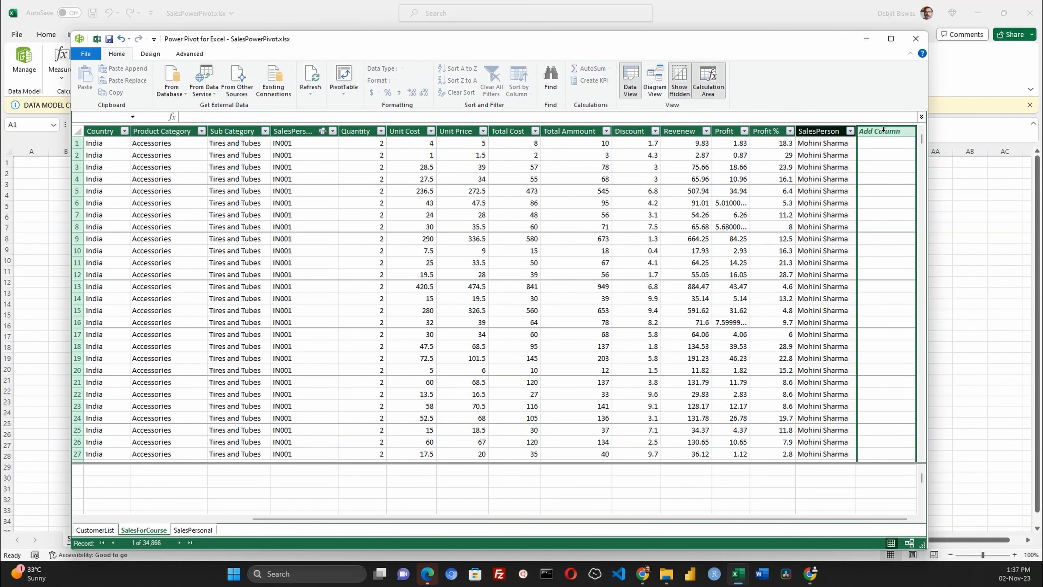
left_click(163, 519)
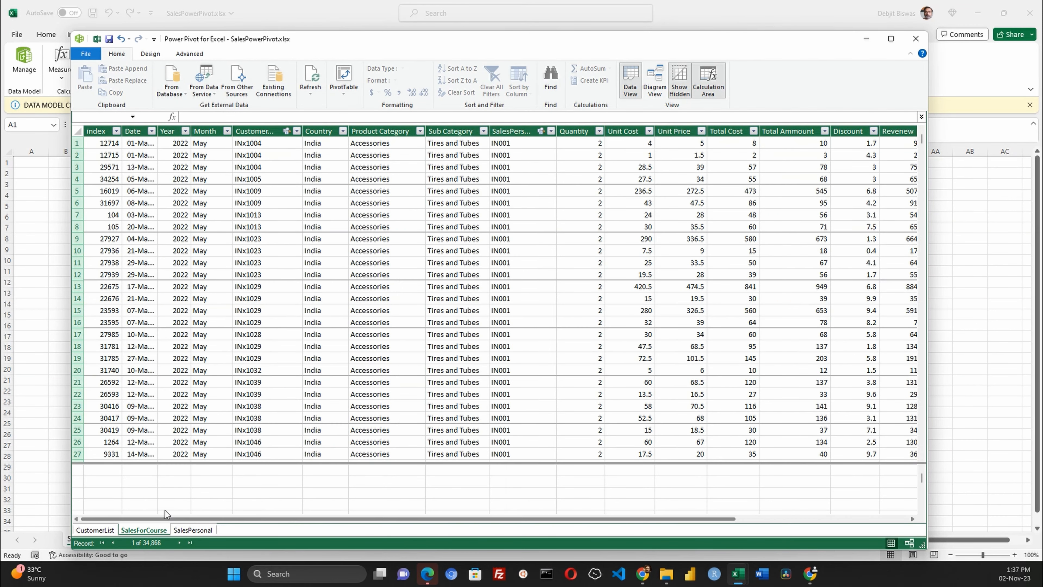
left_click(260, 131)
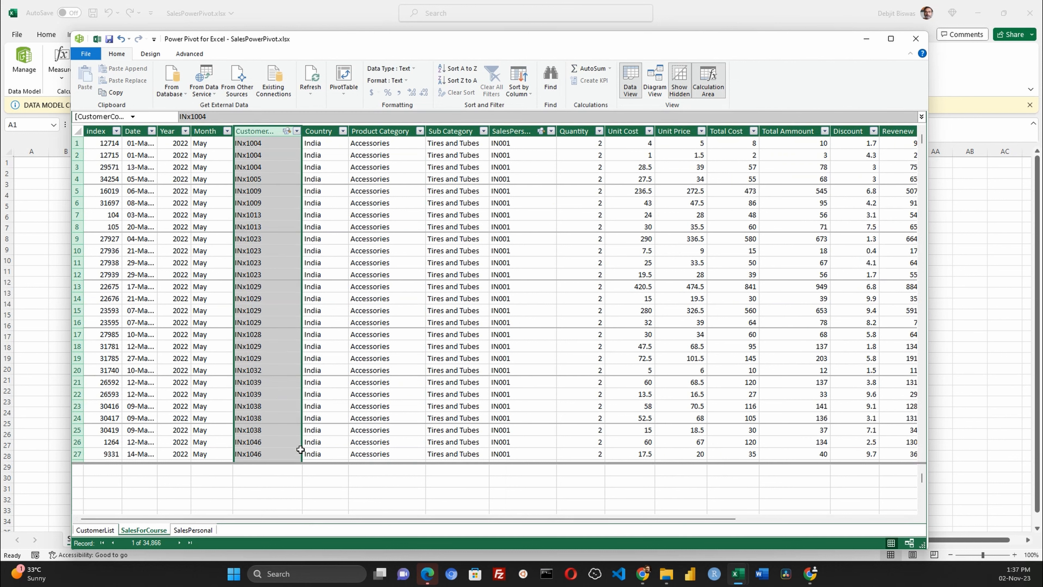
left_click(318, 131)
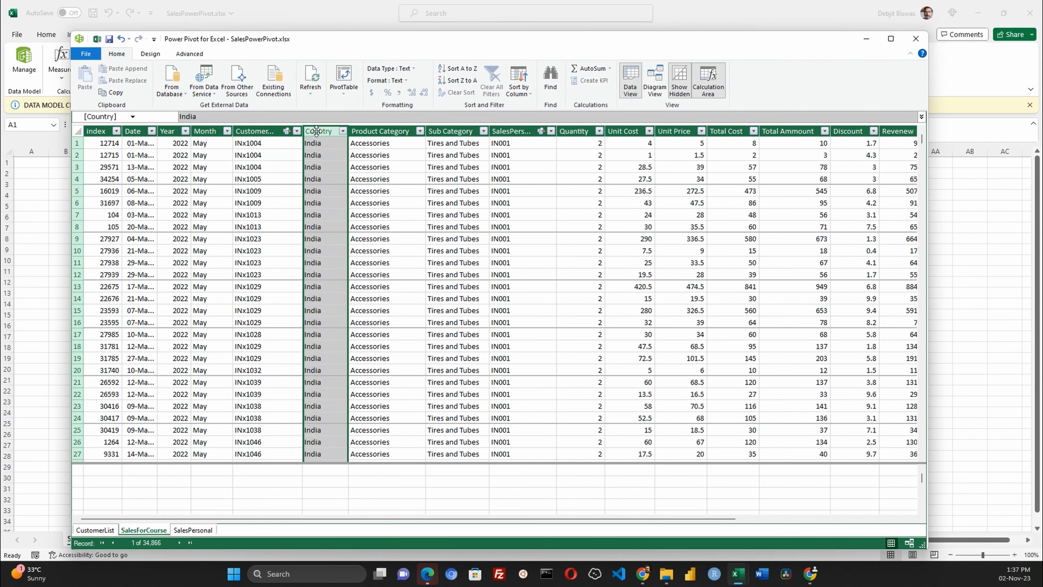
right_click(319, 132)
left_click(354, 174)
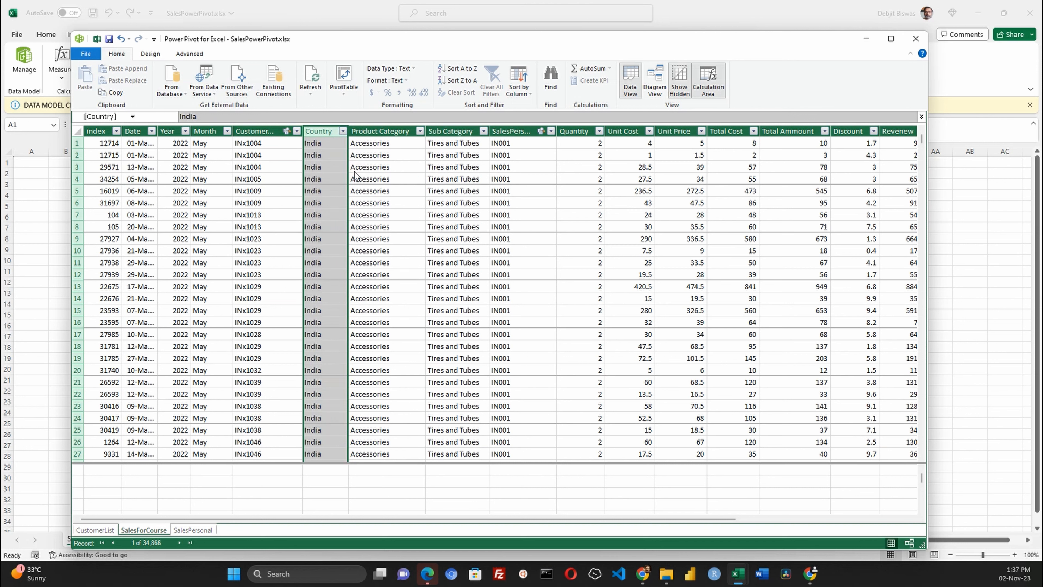
type("CustomerNAme")
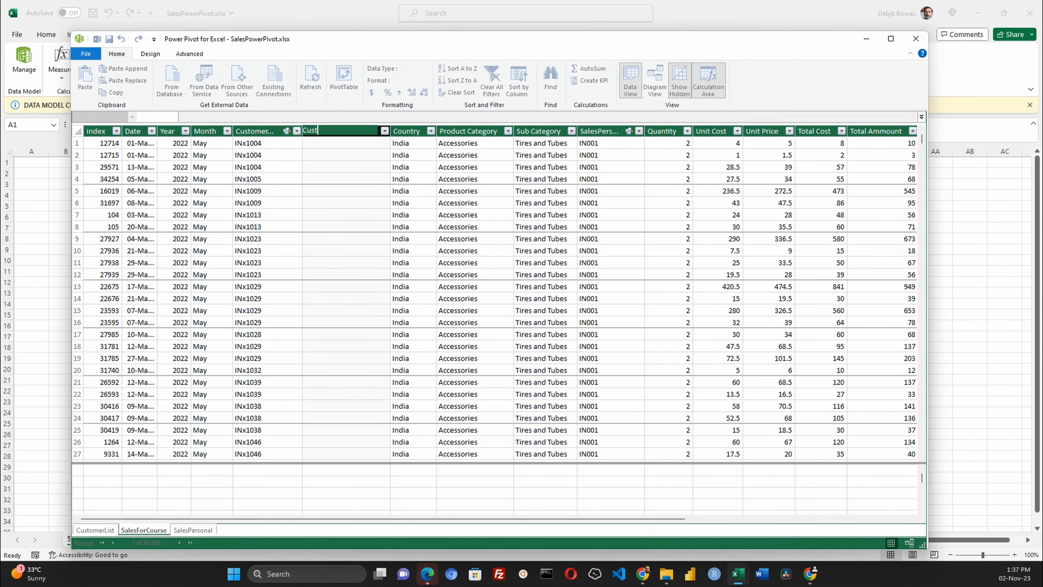
key("BackSpace")
key("BackSpace")
key("BackSpace")
type("ame")
key("Return")
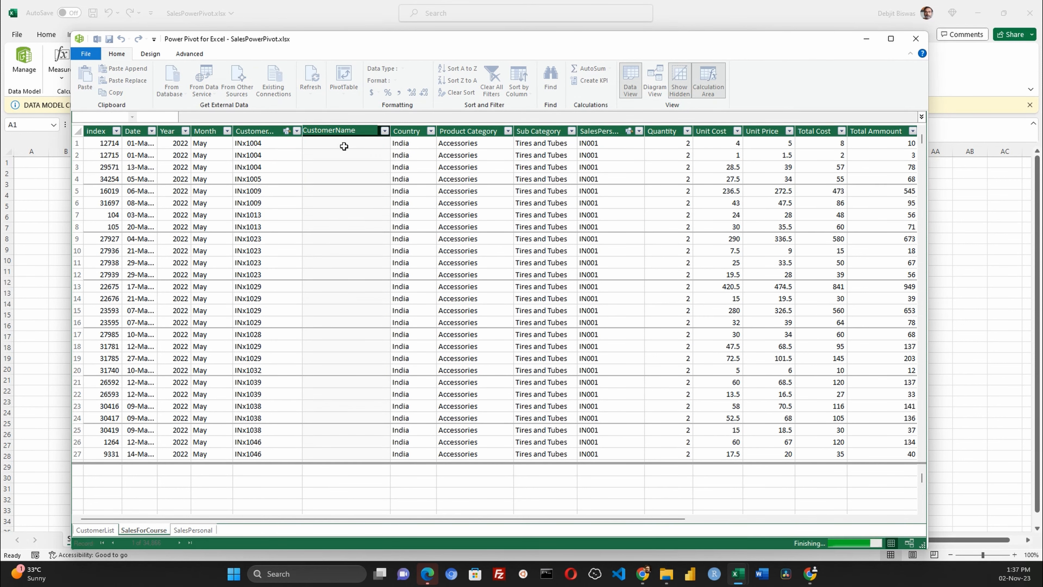
- Fill CustomerName with =RELATED(CustomerList[FirstName])&" "&RELATED(CustomerList[LastName]) to join first and last names
left_click(339, 141)
left_click(273, 117)
type("related")
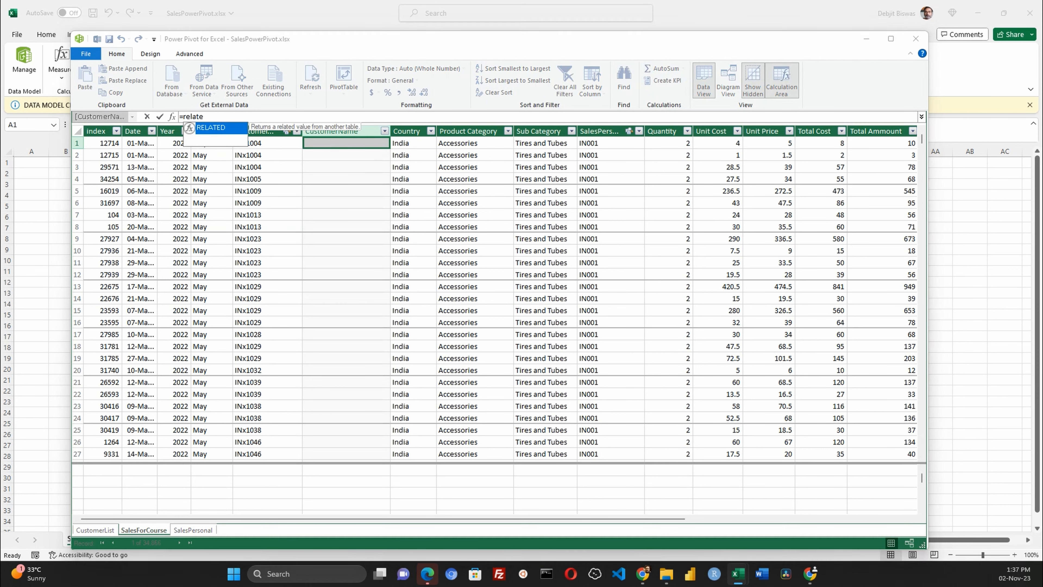
double_click(217, 128)
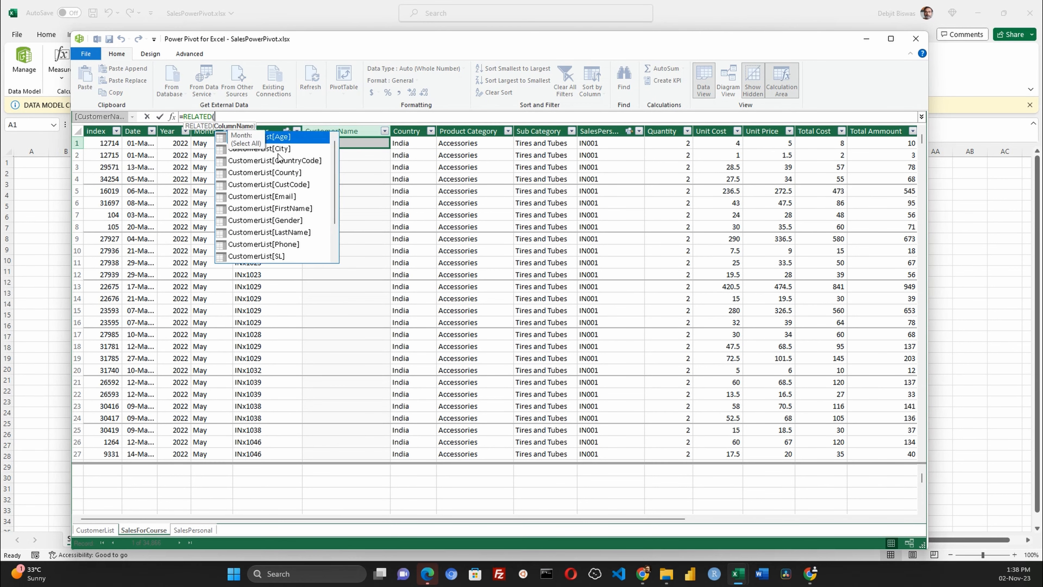
double_click(289, 208)
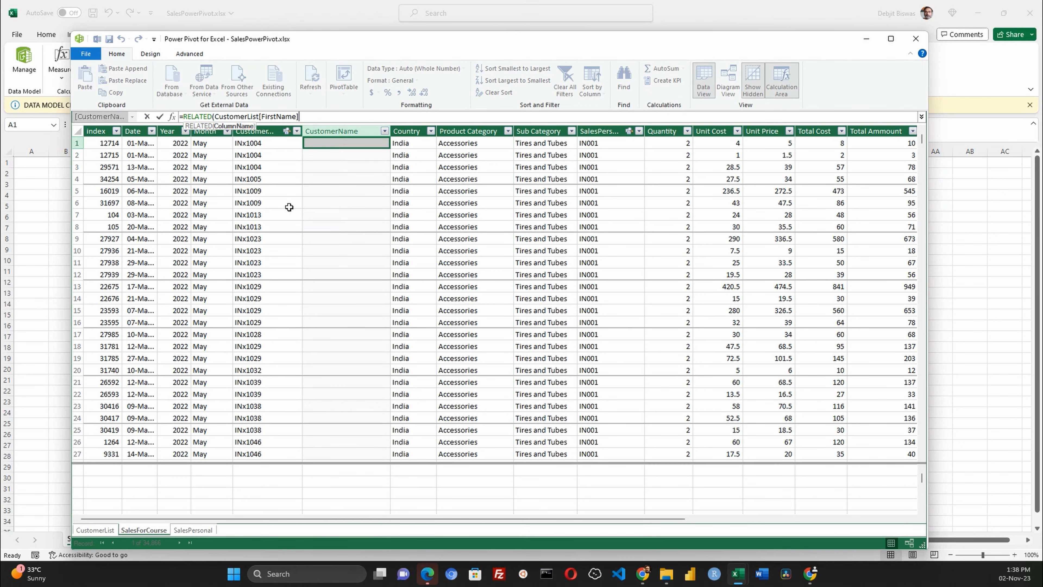
type(")")
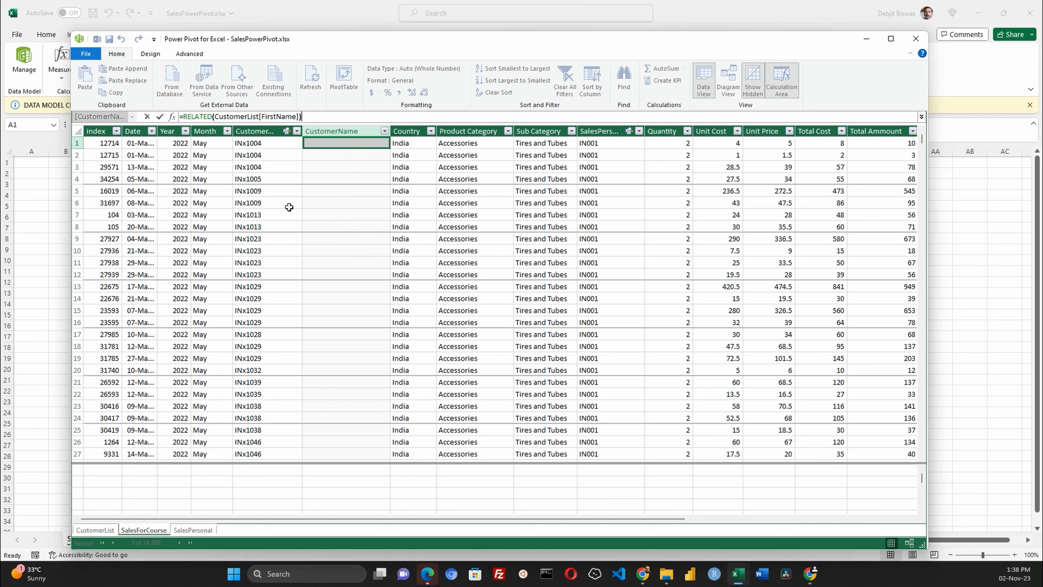
type("&\" related")
key("BackSpace")
key("BackSpace")
key("BackSpace")
key("BackSpace")
key("BackSpace")
key("BackSpace")
key("BackSpace")
type("&RELATED(")
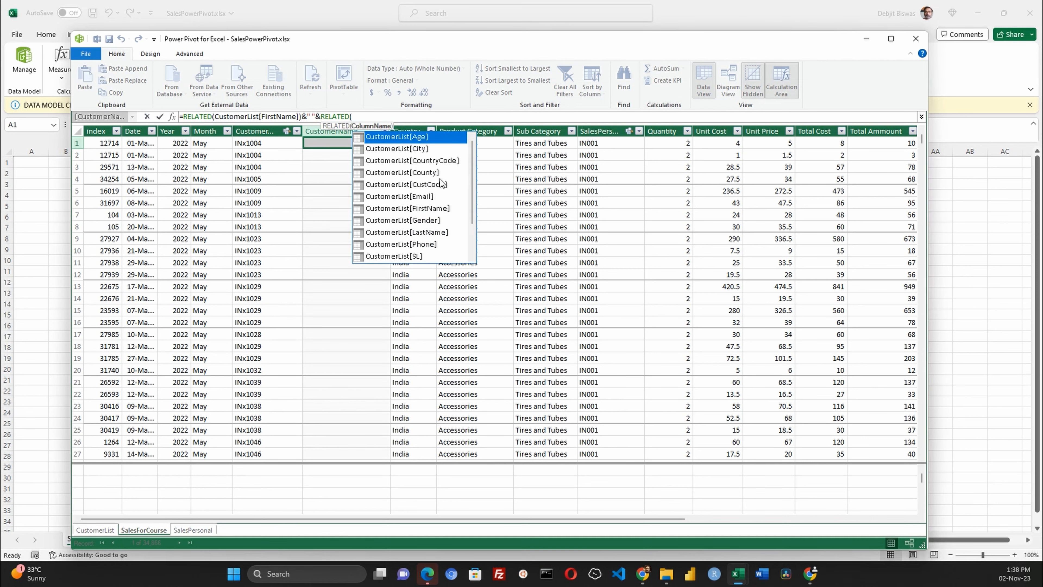
double_click(404, 233)
type(")")
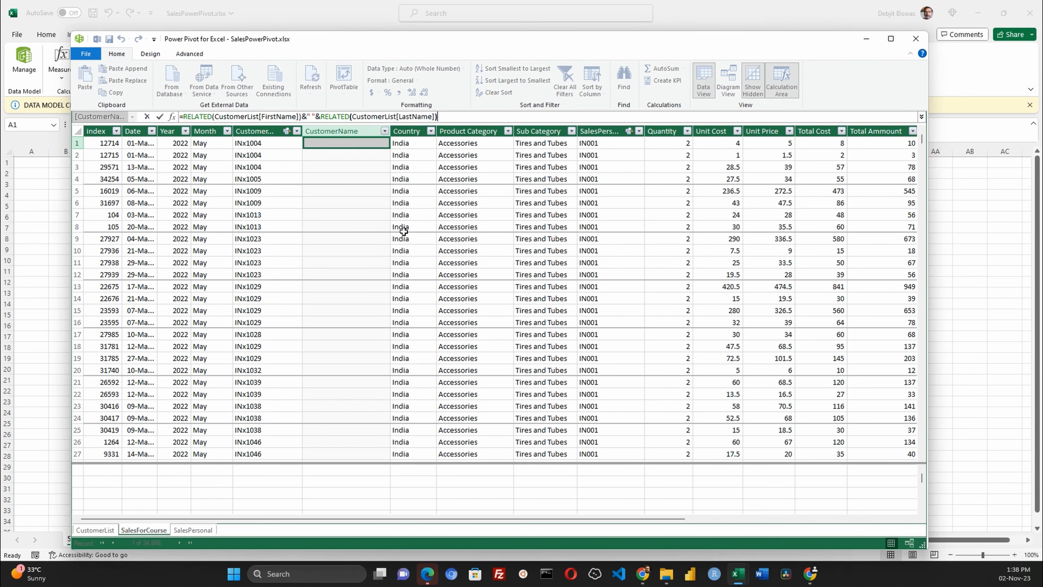
key("Return")
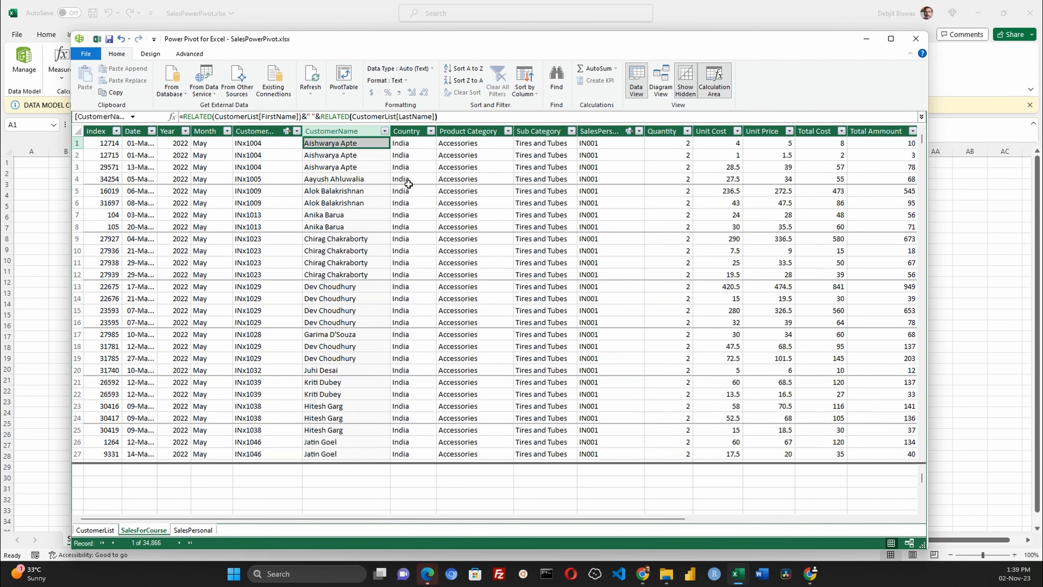
scroll(408, 184, "down", 7)
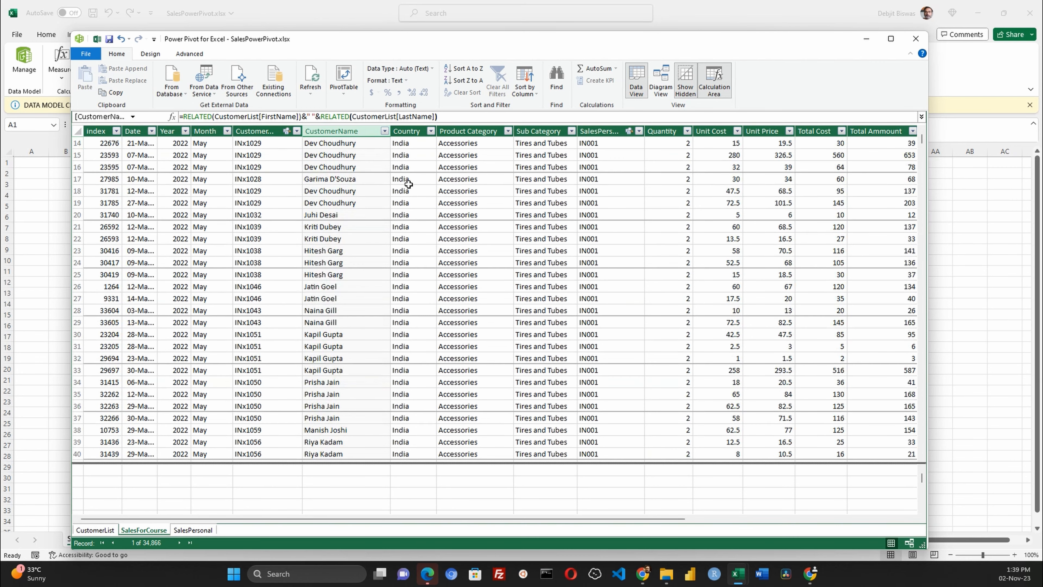
scroll(409, 184, "up", 7)
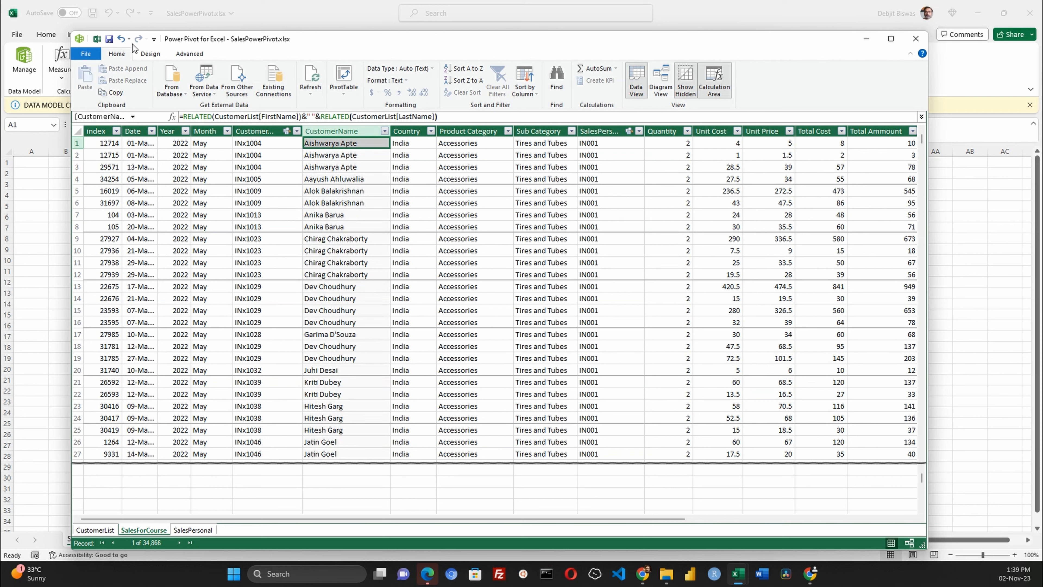
- Save the workbook and create a PivotTable from the data model in the existing worksheet at Sheet1!$B$2
left_click(113, 43)
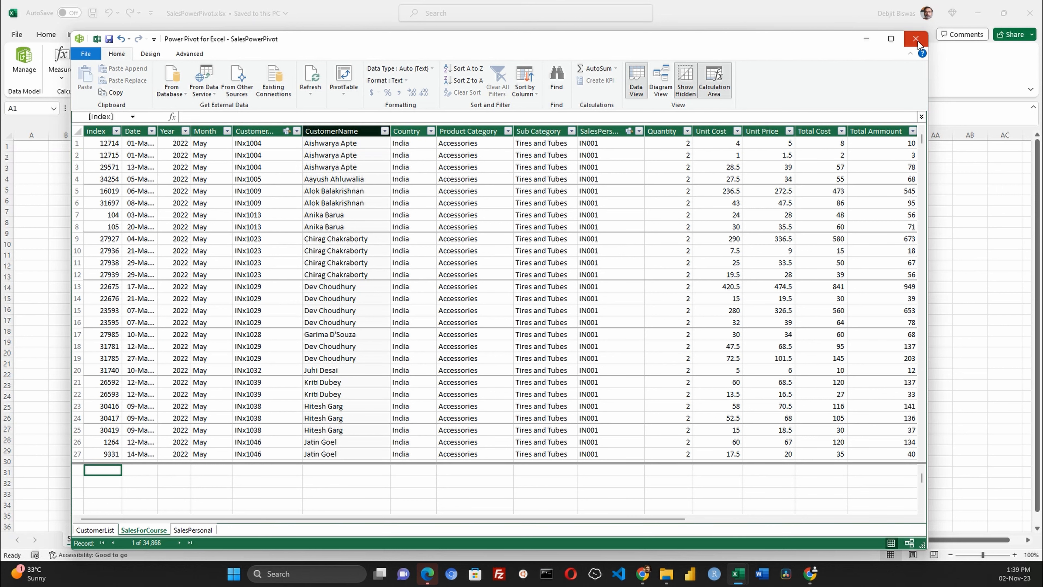
left_click(345, 76)
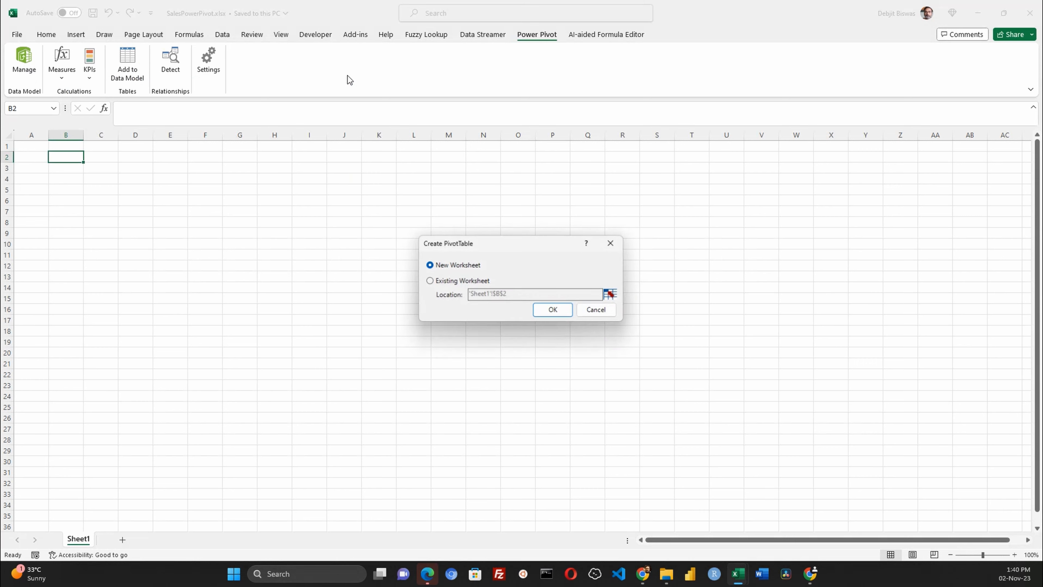
left_click(465, 283)
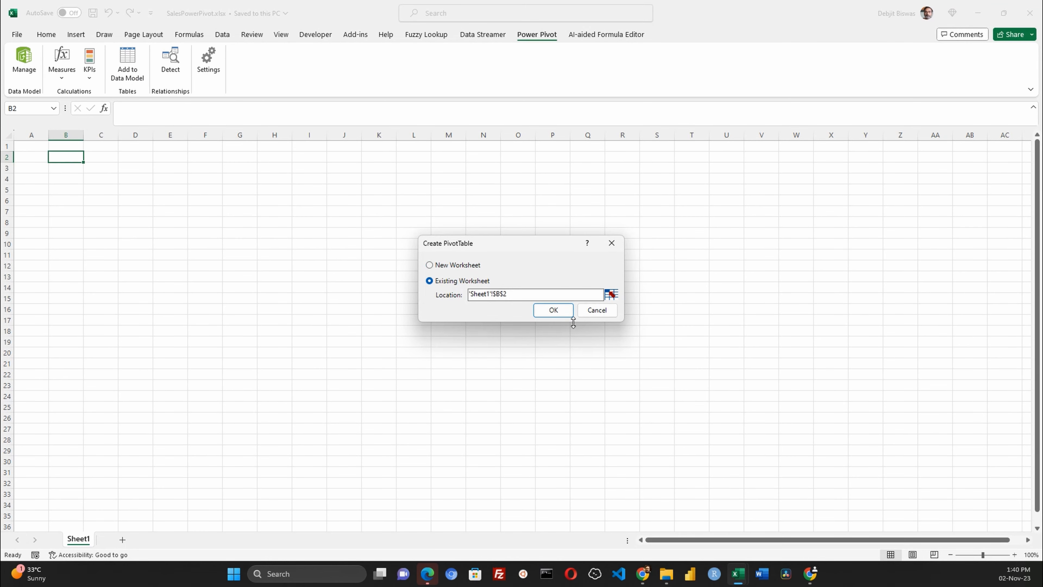
left_click(560, 312)
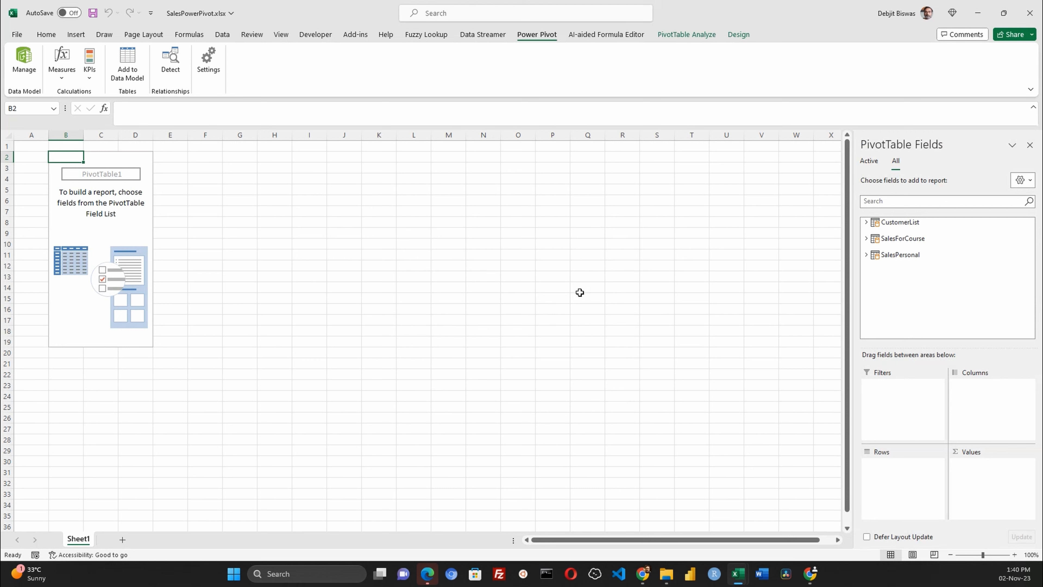
- Expand the CustomerList and SalesForCourse tables in the PivotTable field list to review their fields
left_click(867, 224)
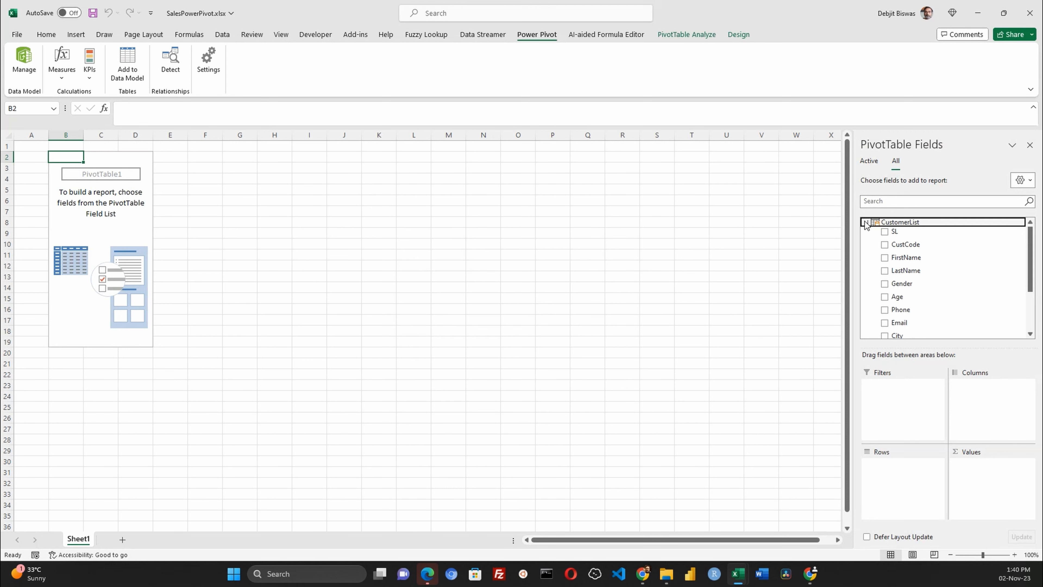
left_click(866, 224)
left_click(866, 235)
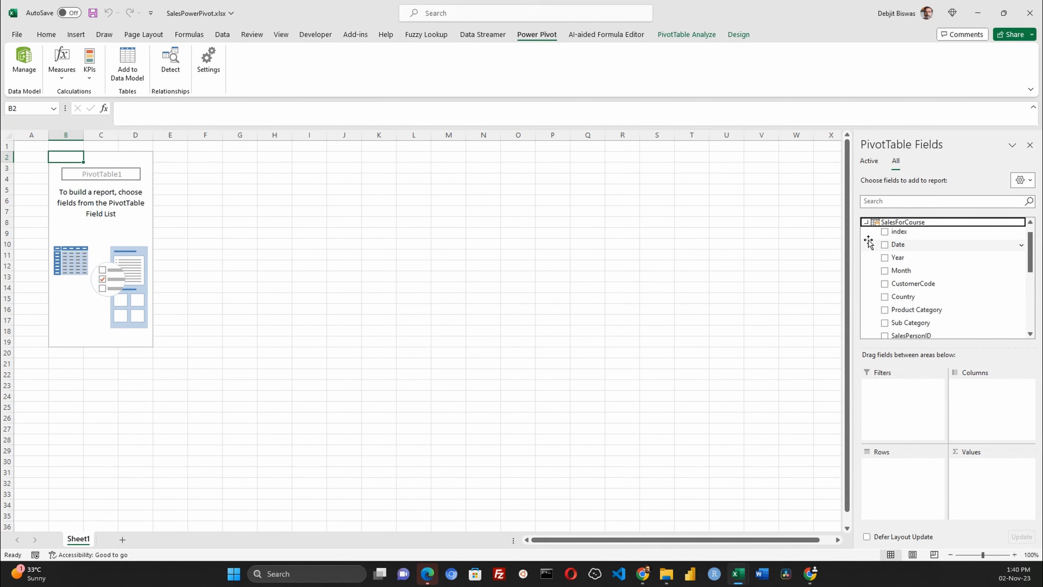
left_click(866, 222)
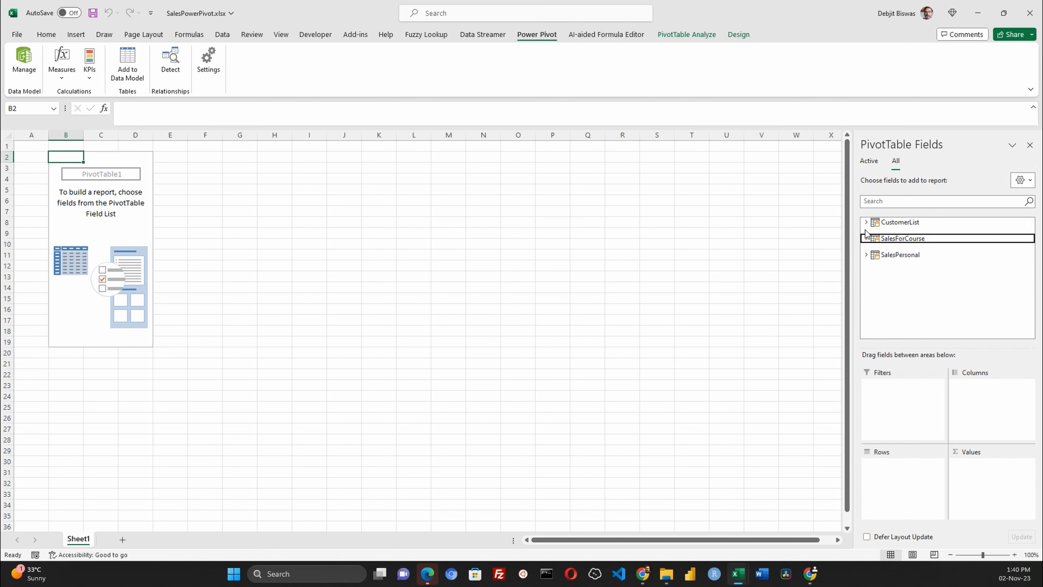
- Add the Country field from SalesForCourse to the PivotTable rows
left_click(866, 256)
left_click(866, 256)
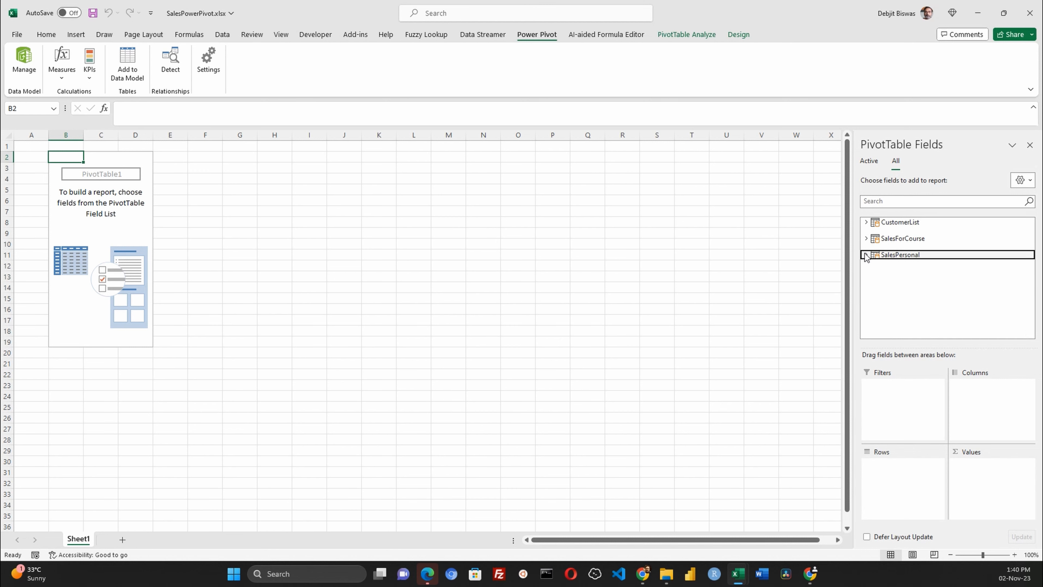
left_click(896, 161)
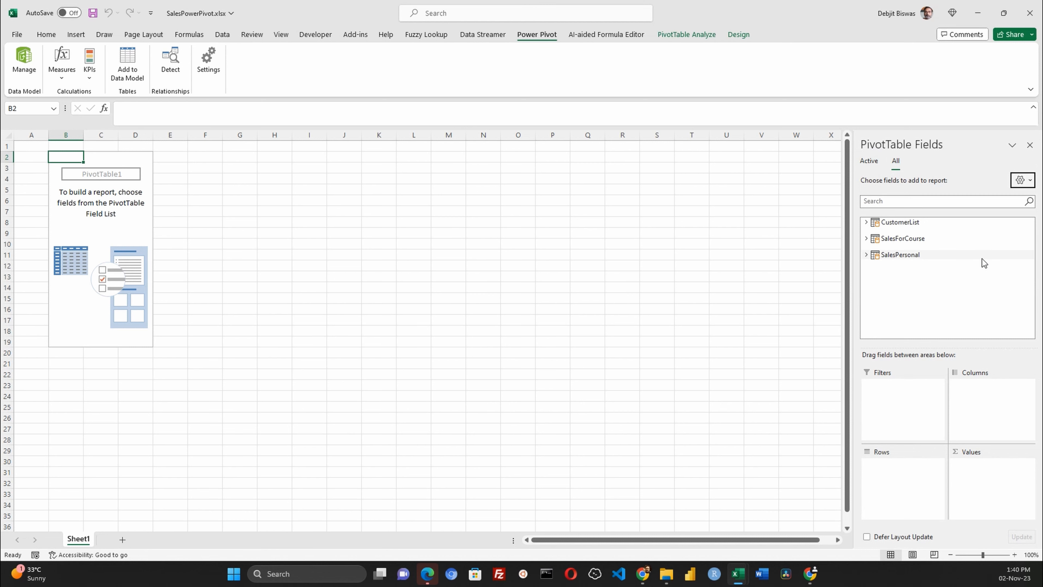
left_click(867, 239)
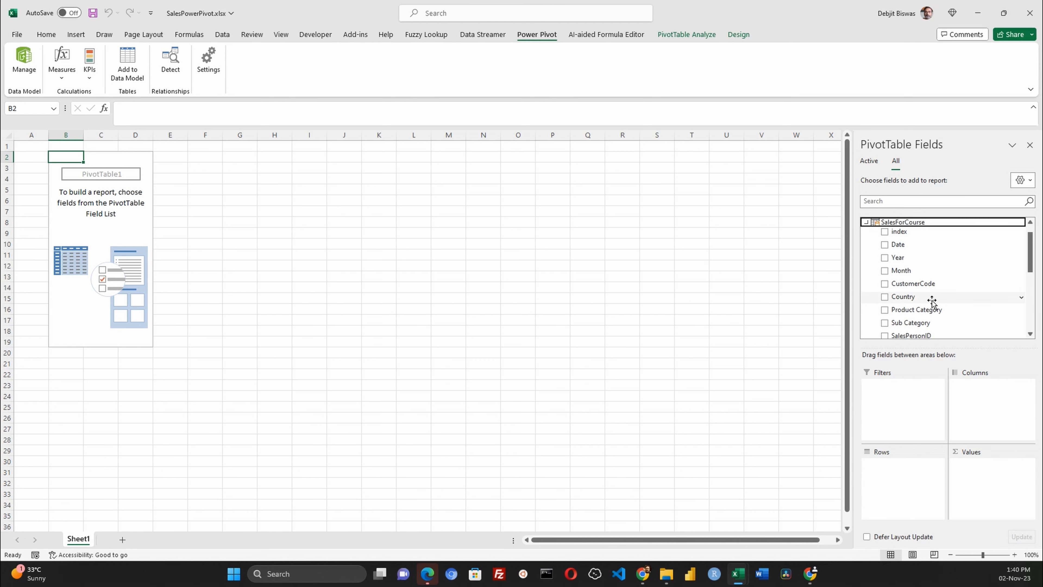
scroll(932, 302, "down", 1)
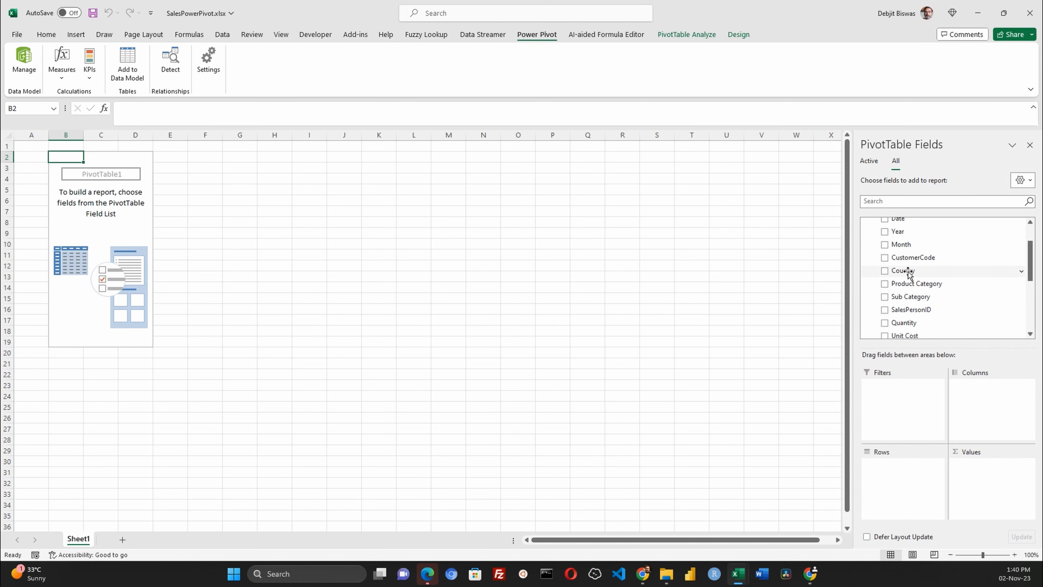
left_click_drag(904, 271, 914, 478)
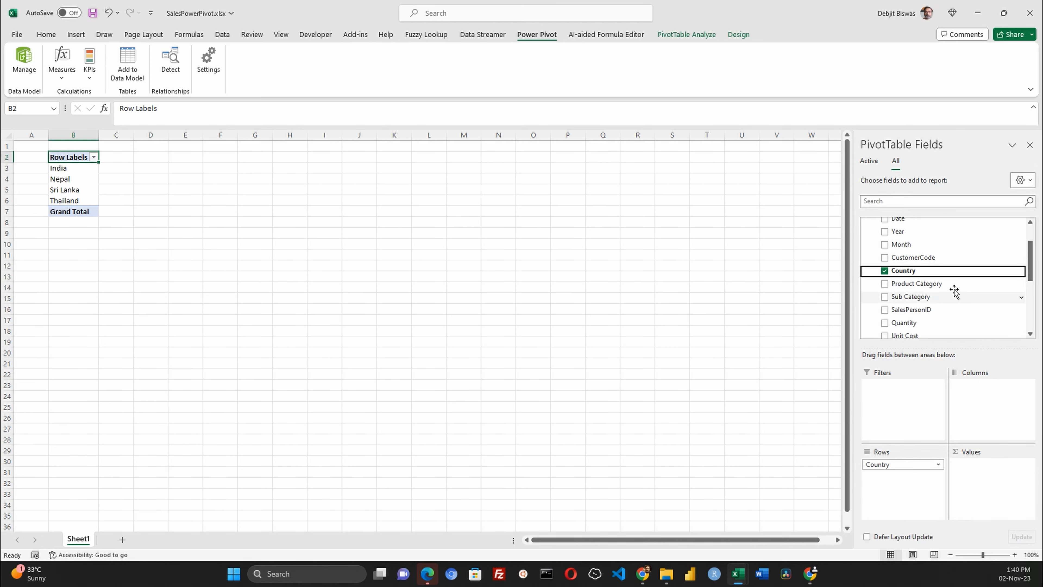
- Add the Revenew field from SalesForCourse to the PivotTable values
scroll(954, 291, "down", 2)
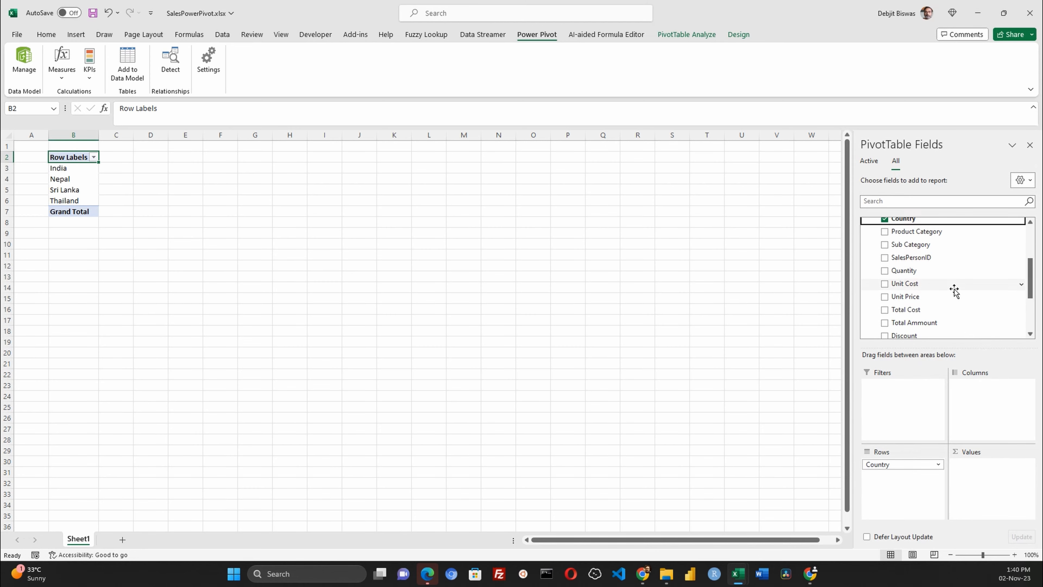
scroll(954, 291, "down", 2)
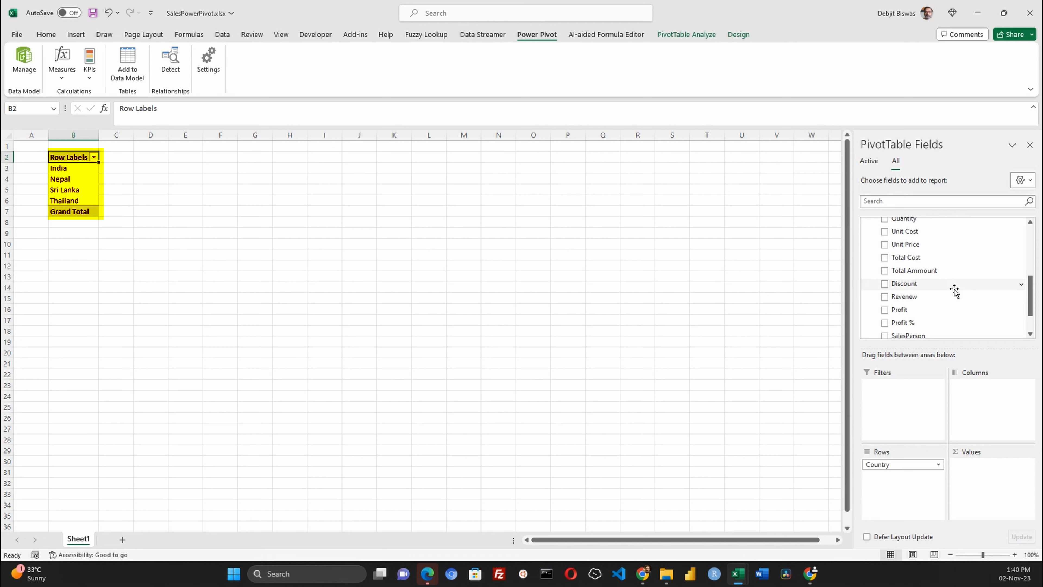
left_click(927, 271)
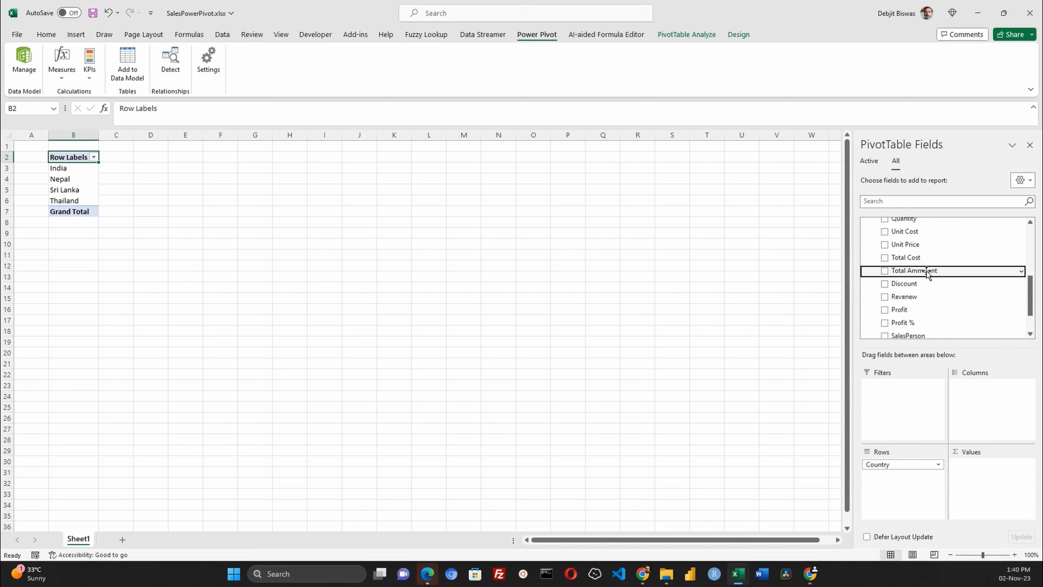
left_click_drag(899, 297, 976, 475)
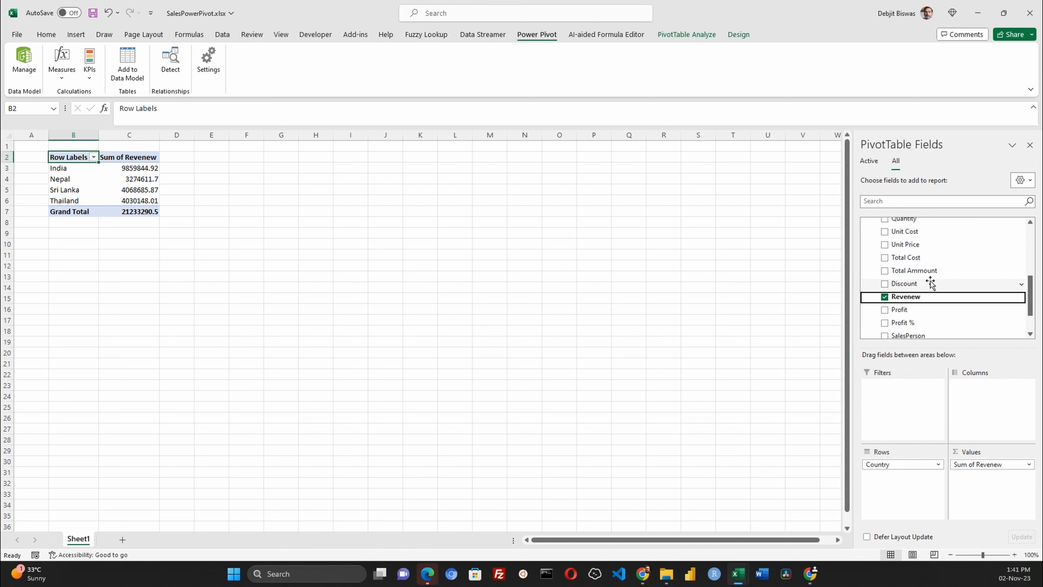
- Add the Person field from SalesPersonal to the rows beneath Country
scroll(930, 283, "up", 5)
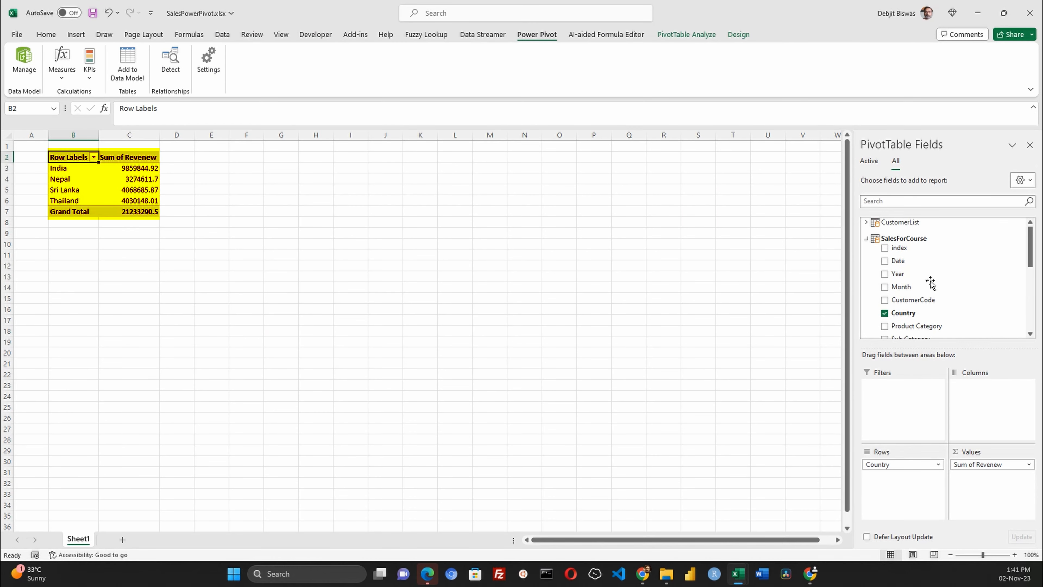
left_click(867, 239)
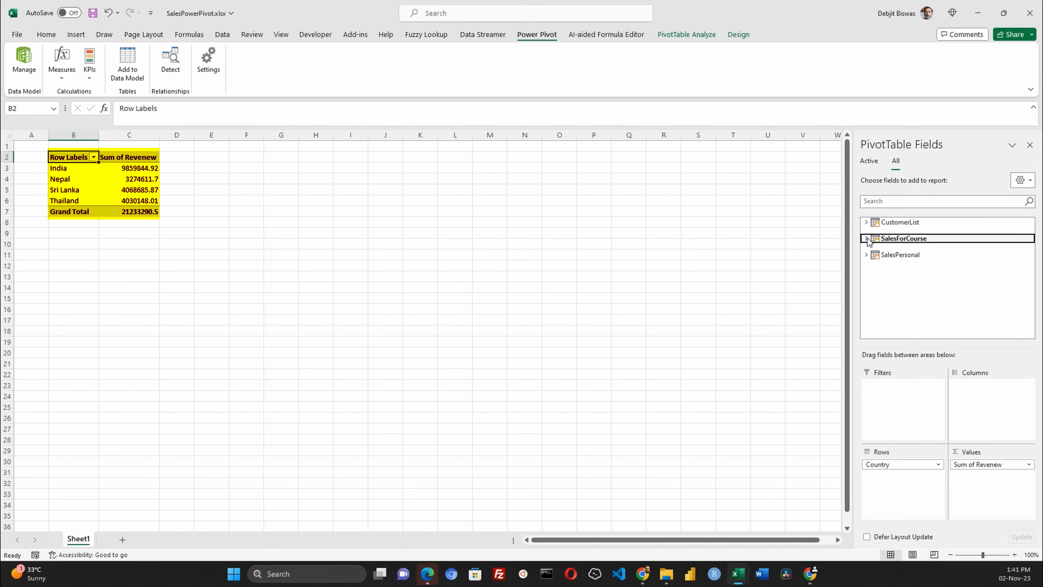
left_click(866, 255)
left_click_drag(902, 267, 901, 480)
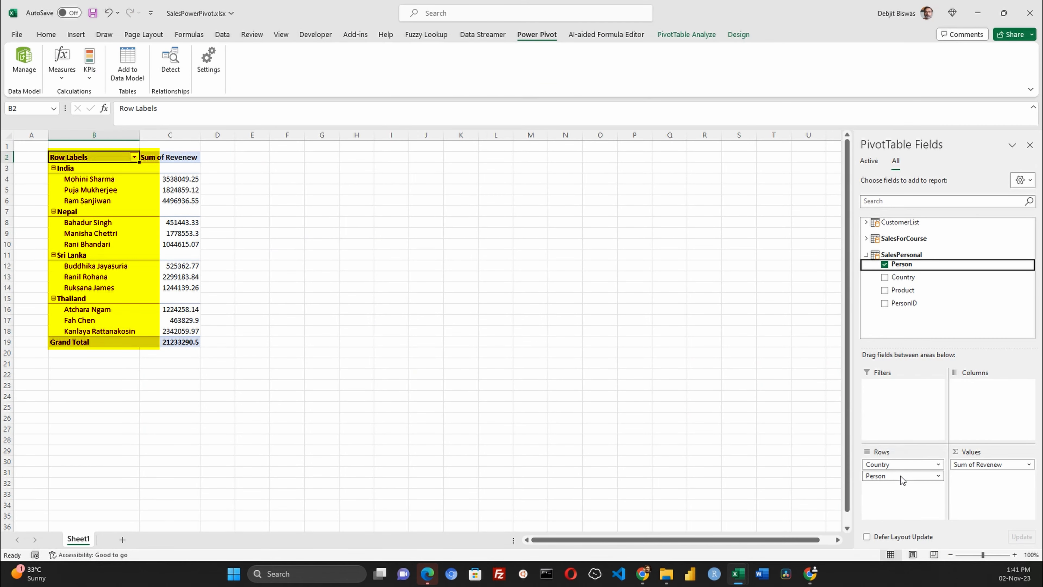
- Collapse and re-expand the India country group in the PivotTable
left_click(867, 239)
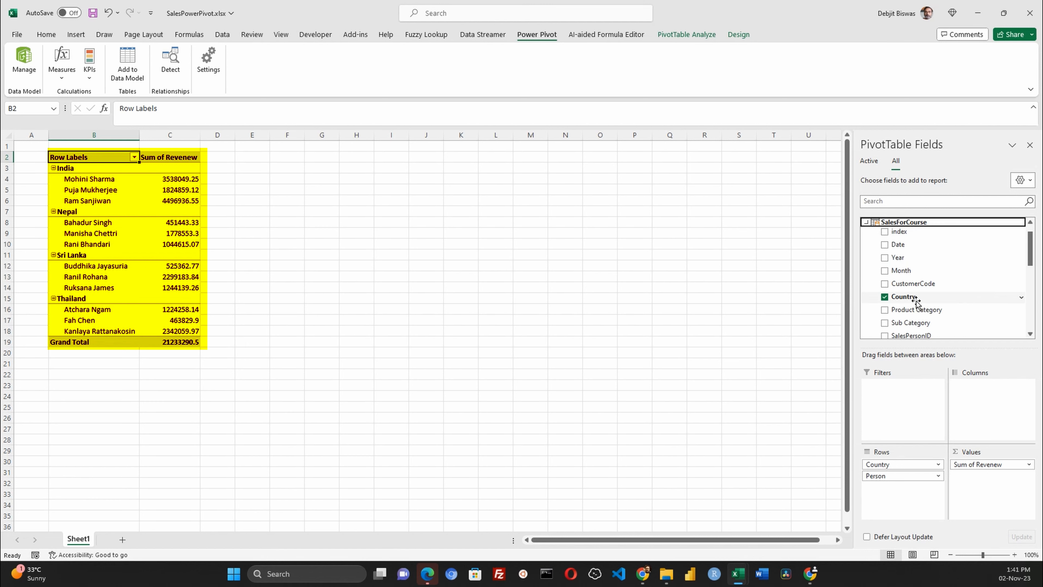
scroll(916, 303, "down", 1)
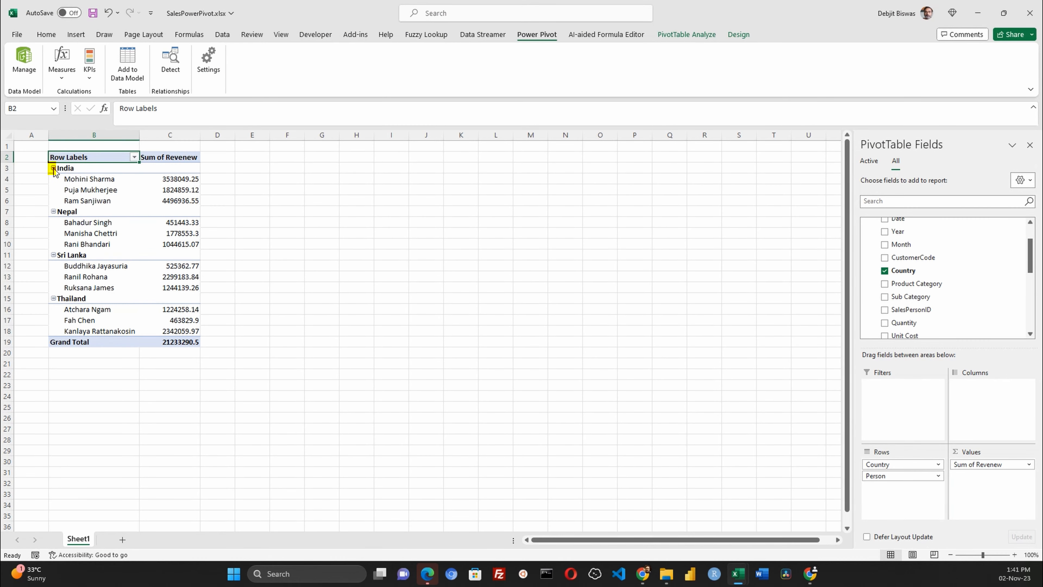
left_click(54, 169)
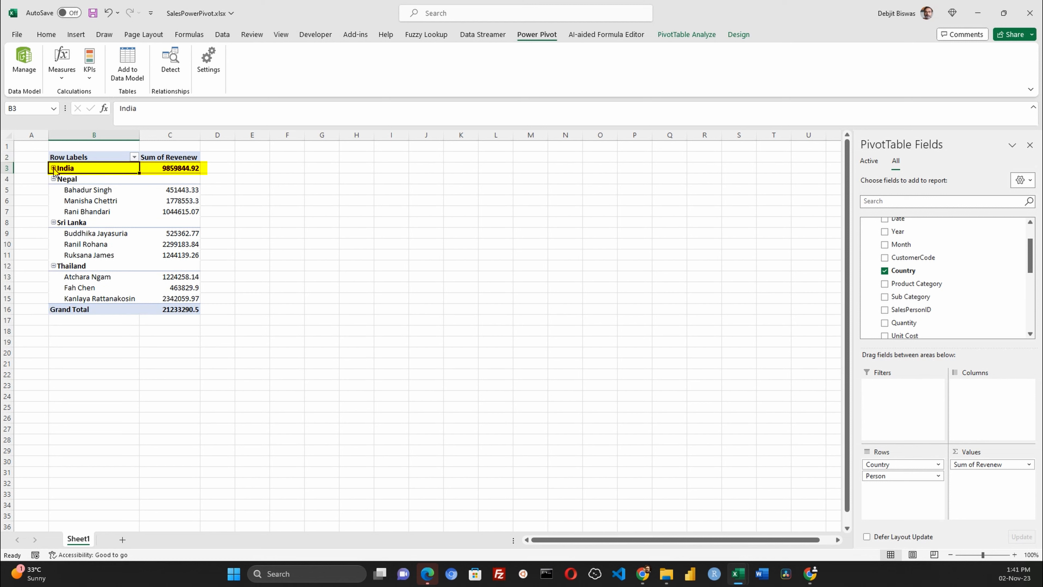
left_click(53, 168)
- Add the Profit and Profit % fields from SalesForCourse to the PivotTable values
scroll(926, 284, "down", 3)
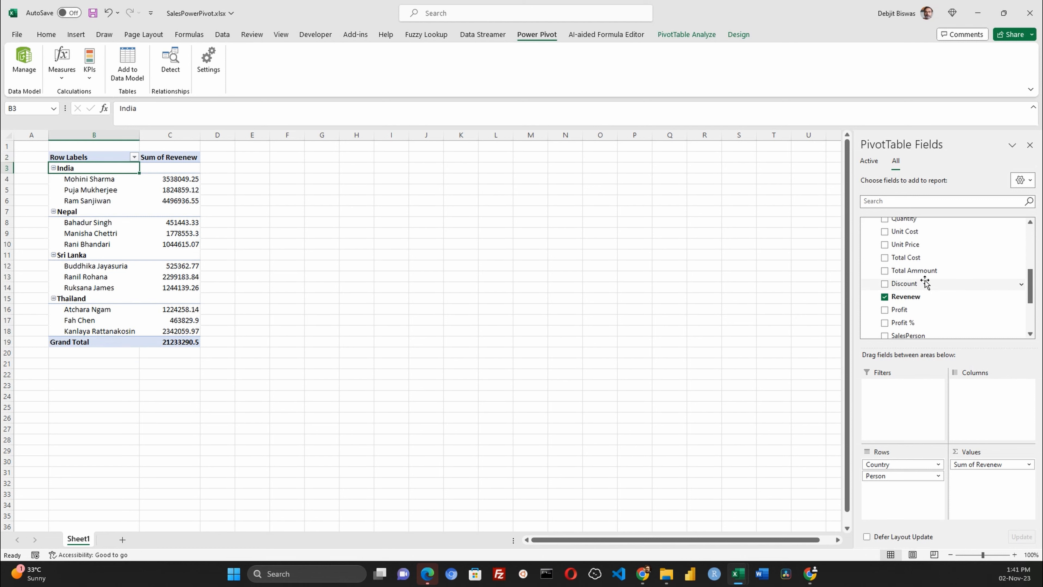
left_click(885, 283)
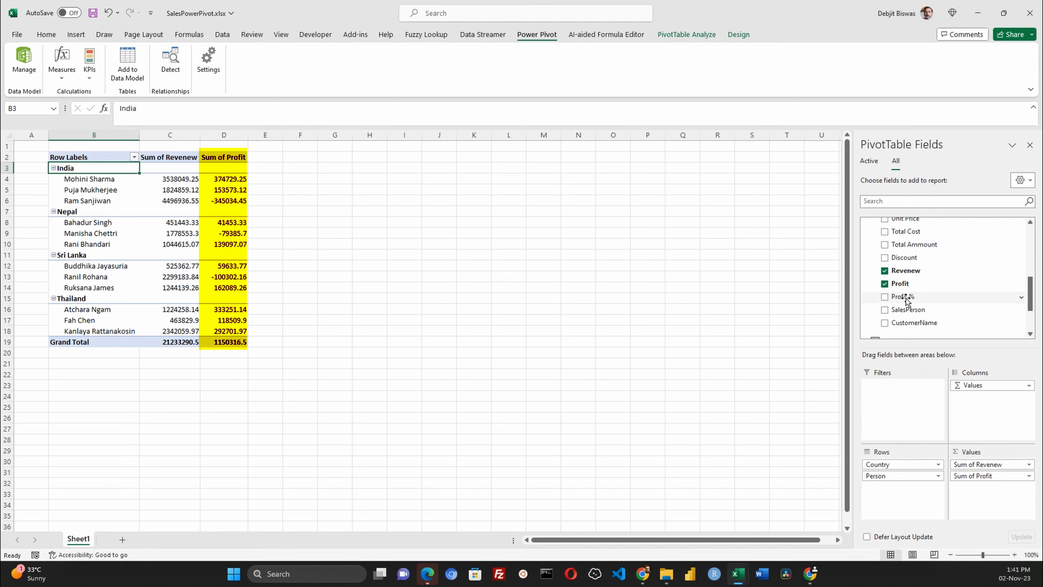
left_click_drag(907, 300, 988, 489)
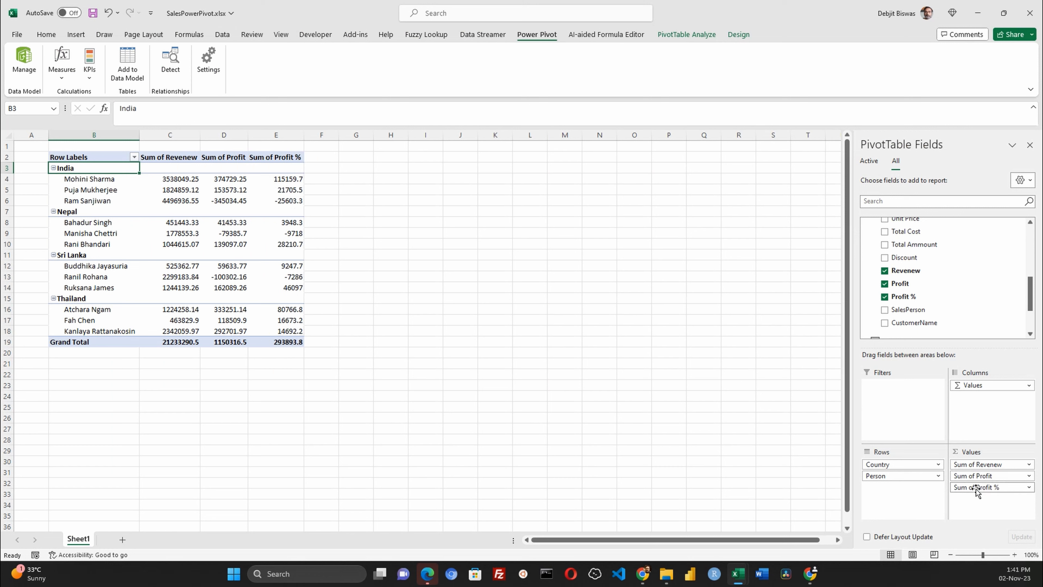
- Change the Profit % value field to summarize by Average
left_click(976, 490)
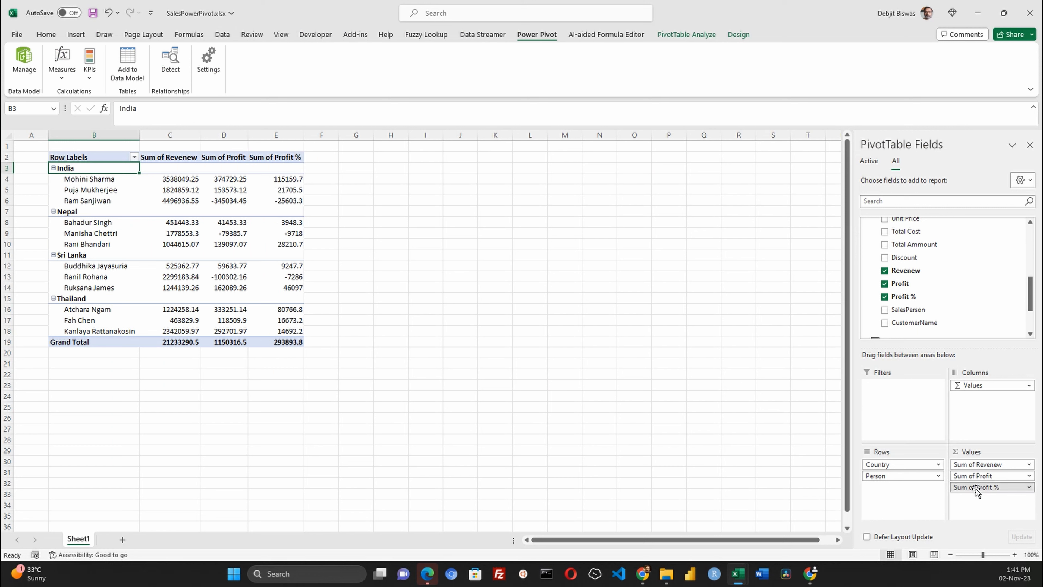
left_click(985, 475)
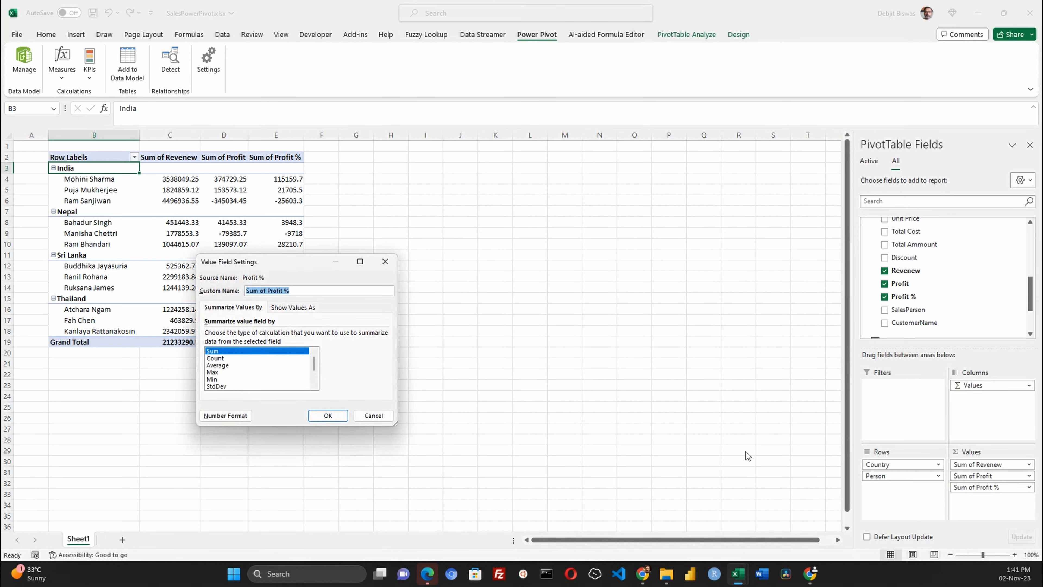
left_click(220, 366)
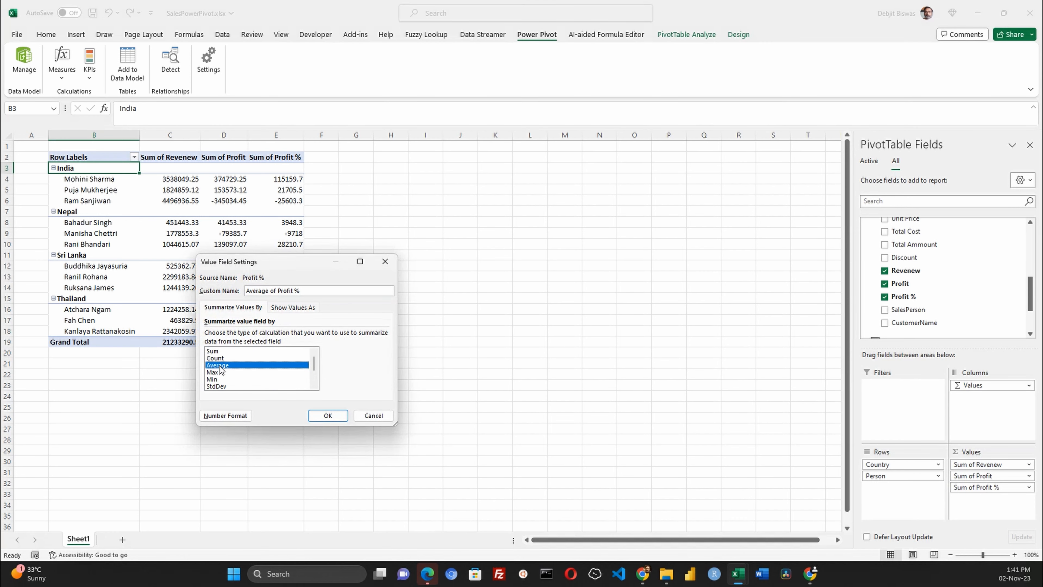
left_click(328, 415)
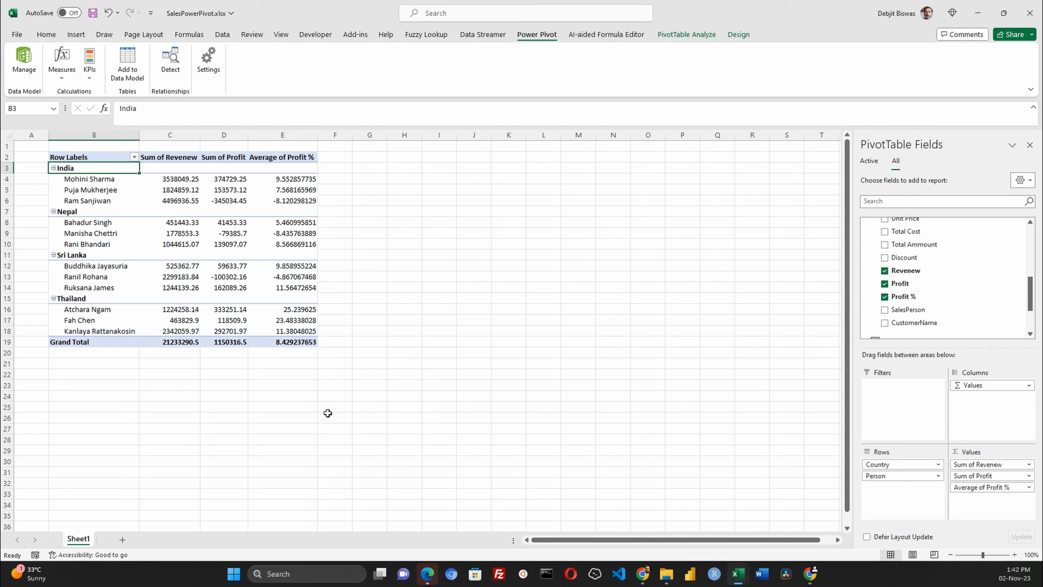
- Inspect the revenue and average profit % figures for each salesperson in the PivotTable
left_click(281, 181)
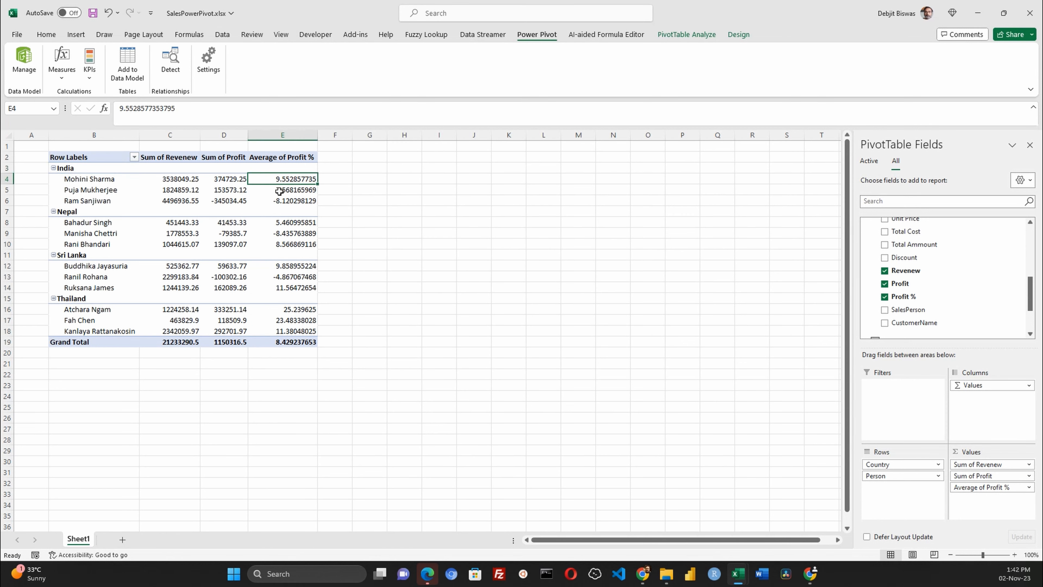
left_click(151, 178)
left_click(162, 190)
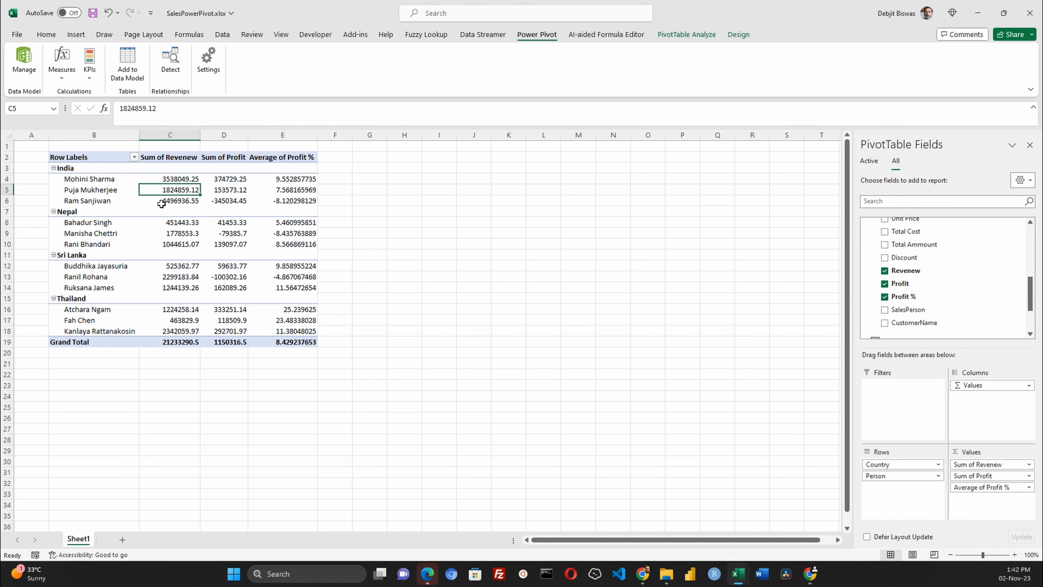
left_click(162, 202)
left_click(163, 224)
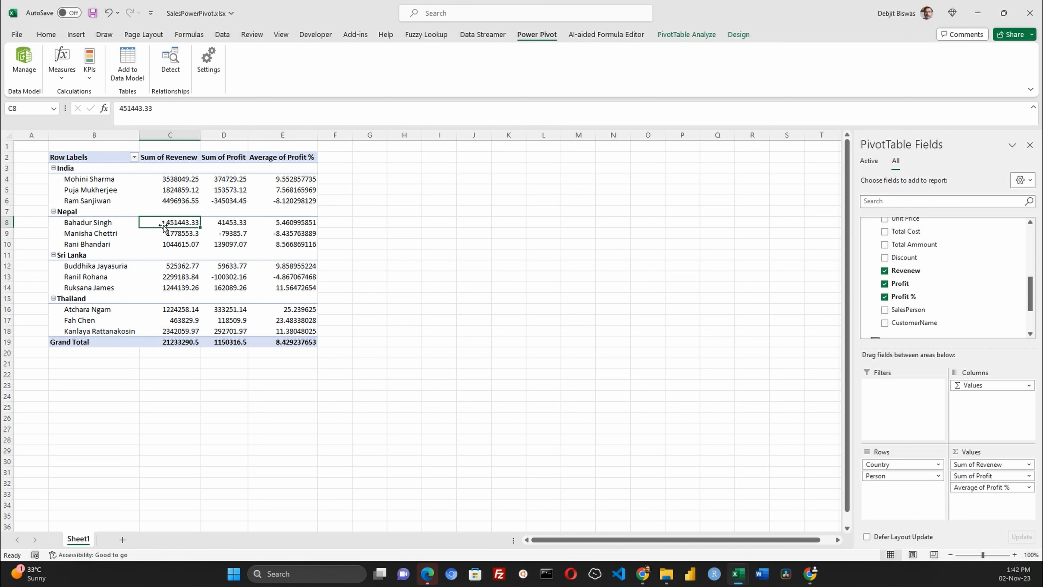
left_click(161, 235)
left_click(161, 244)
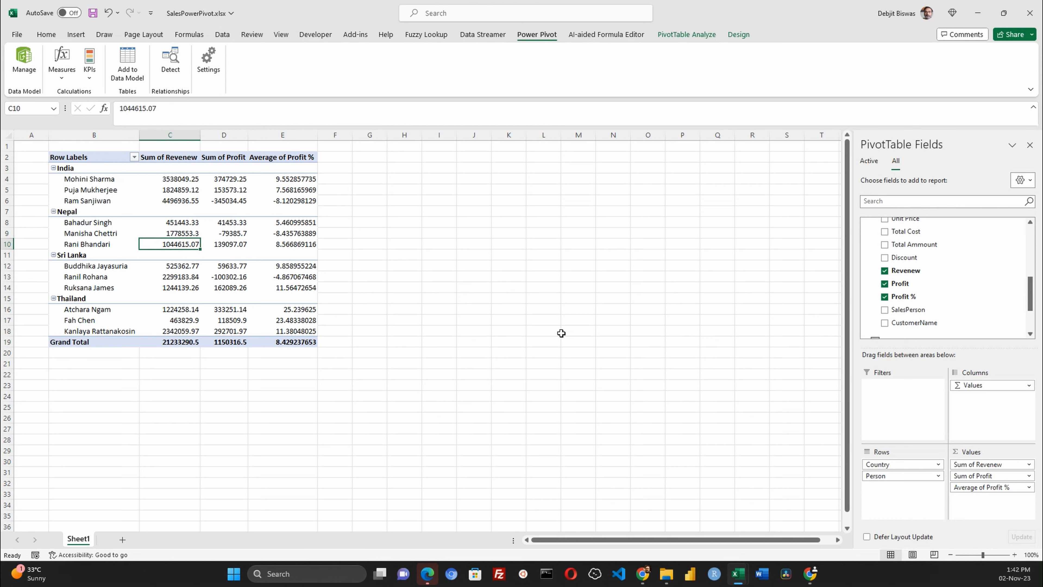